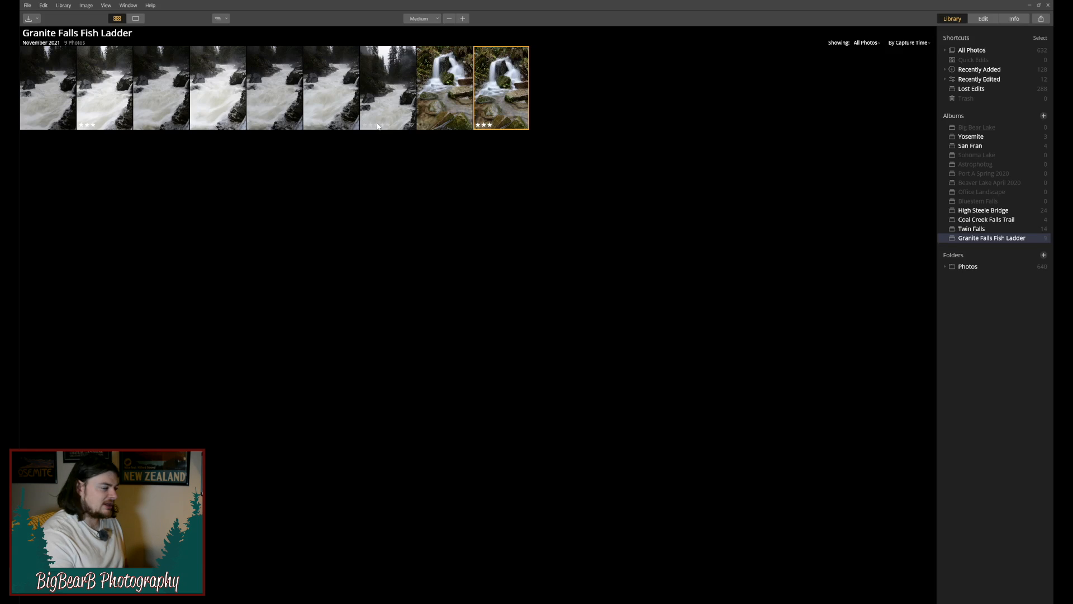
Step: Select the second photo in the Granite Falls Fish Ladder album, check its shooting info, and bring it up for editing
click(90, 77)
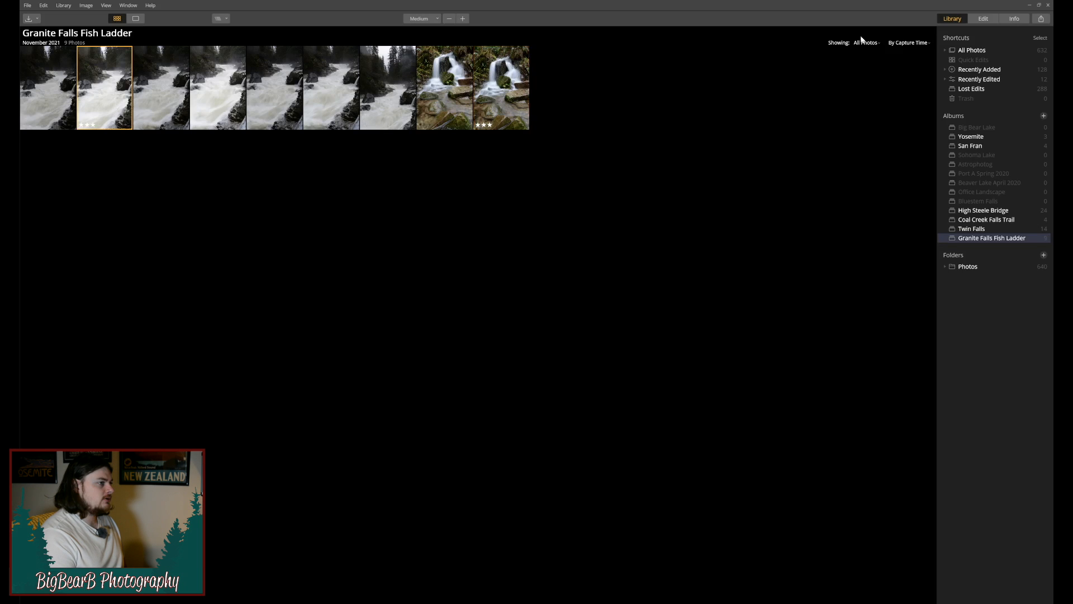
click(1016, 20)
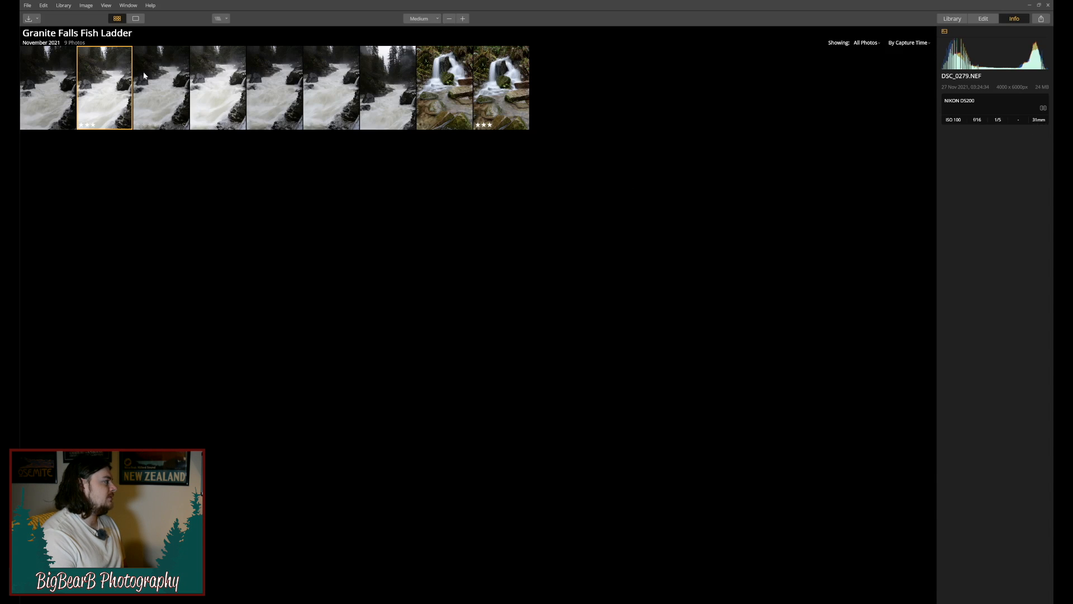
click(985, 19)
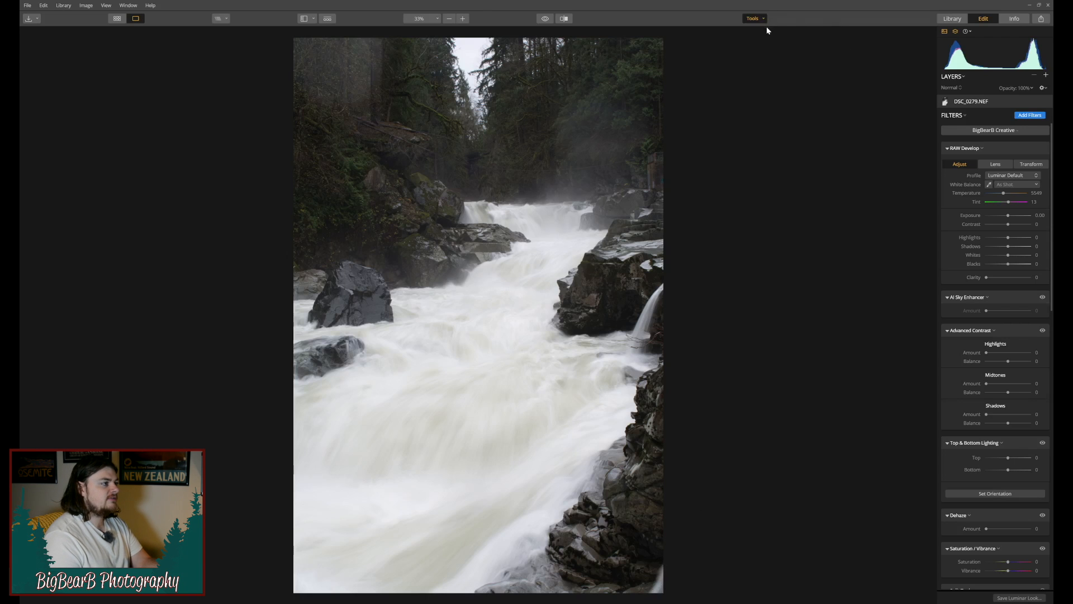
Step: Try cropping the river photo to a 4:5 aspect with a slightly tighter frame, and reset the crop
key(c)
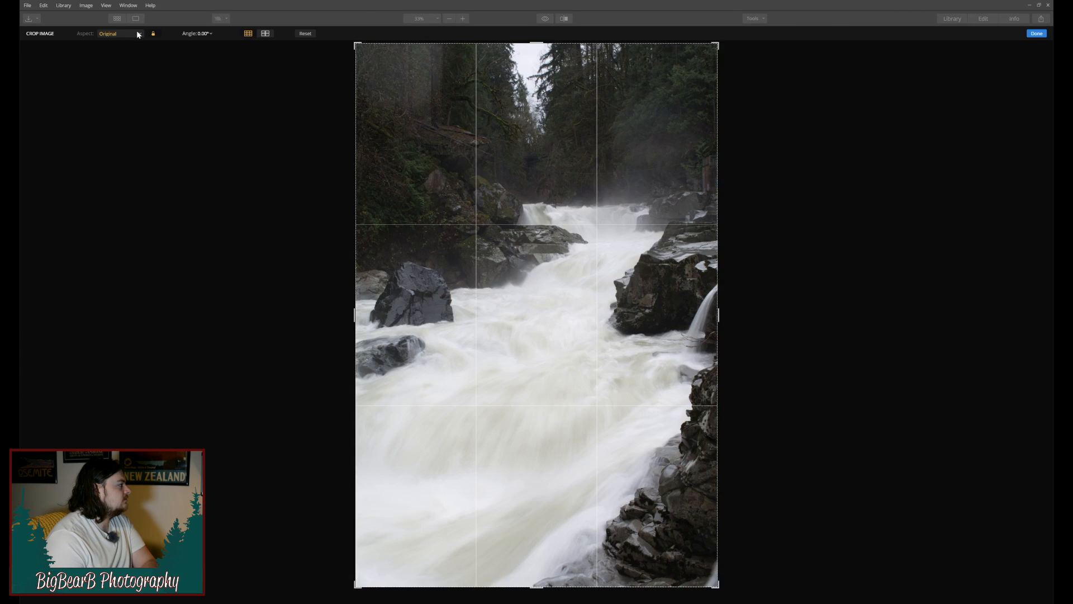
click(116, 163)
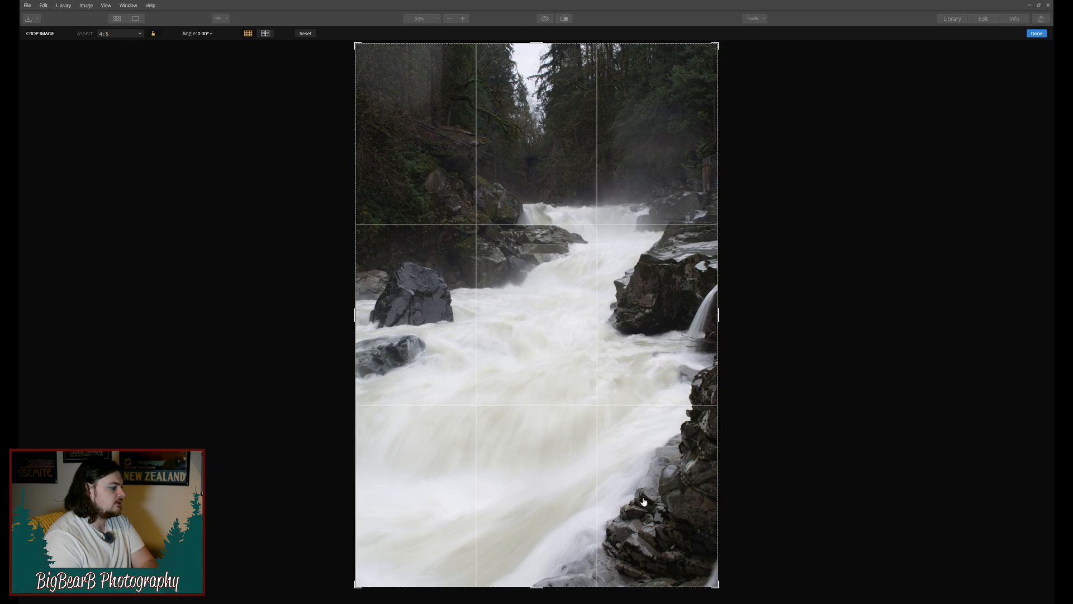
drag(718, 588, 716, 578)
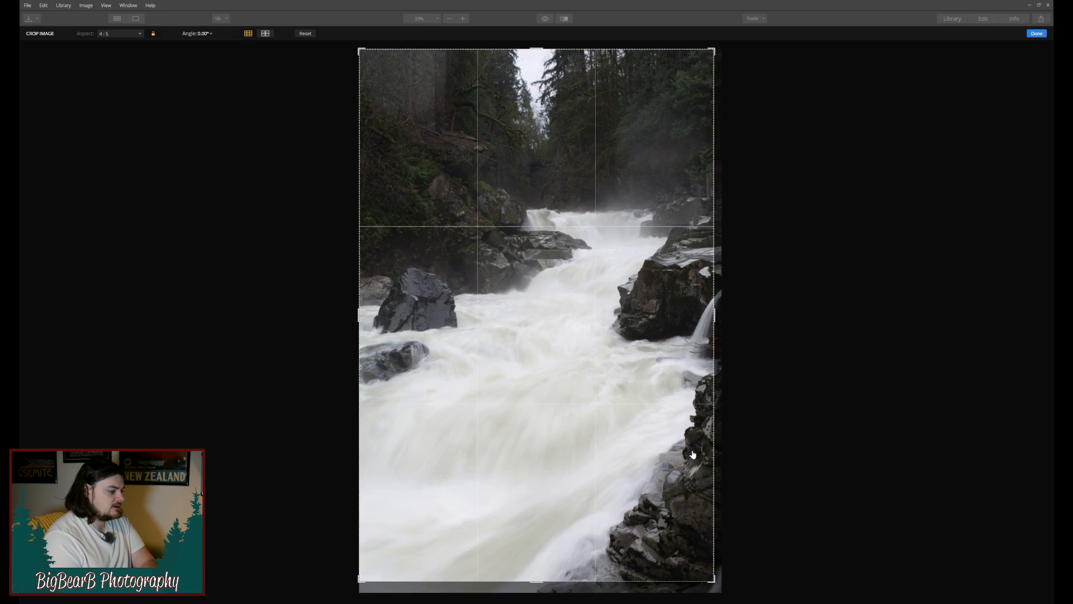
drag(671, 358, 657, 380)
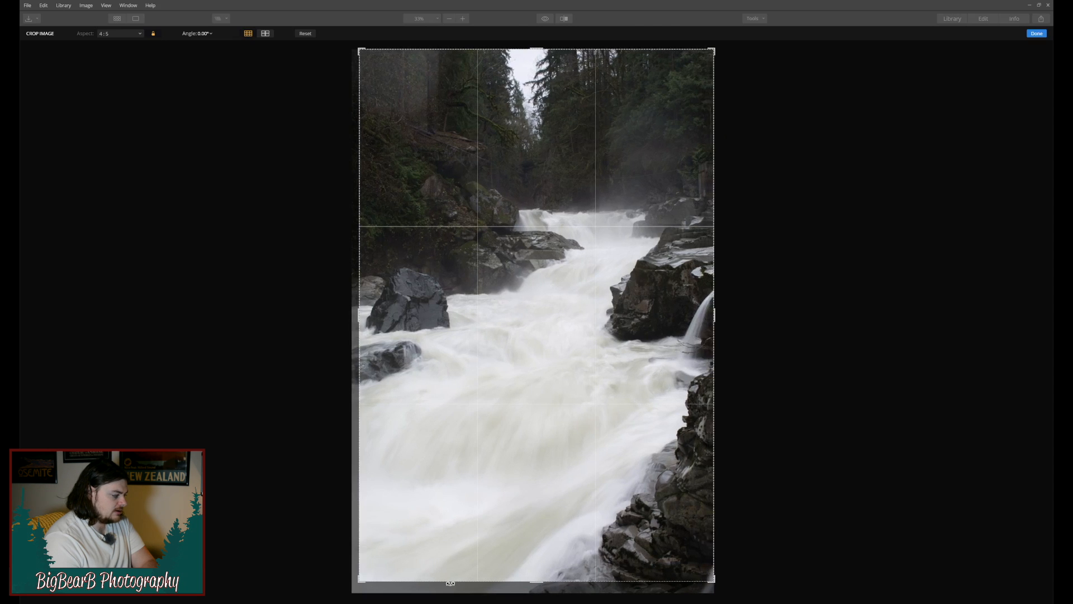
drag(359, 580, 366, 580)
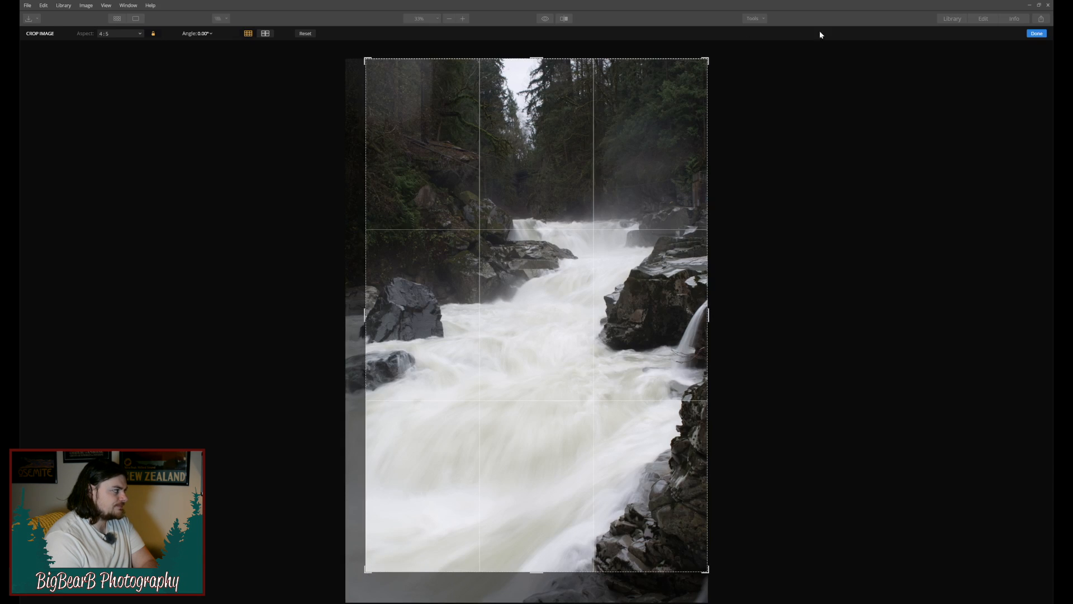
click(312, 33)
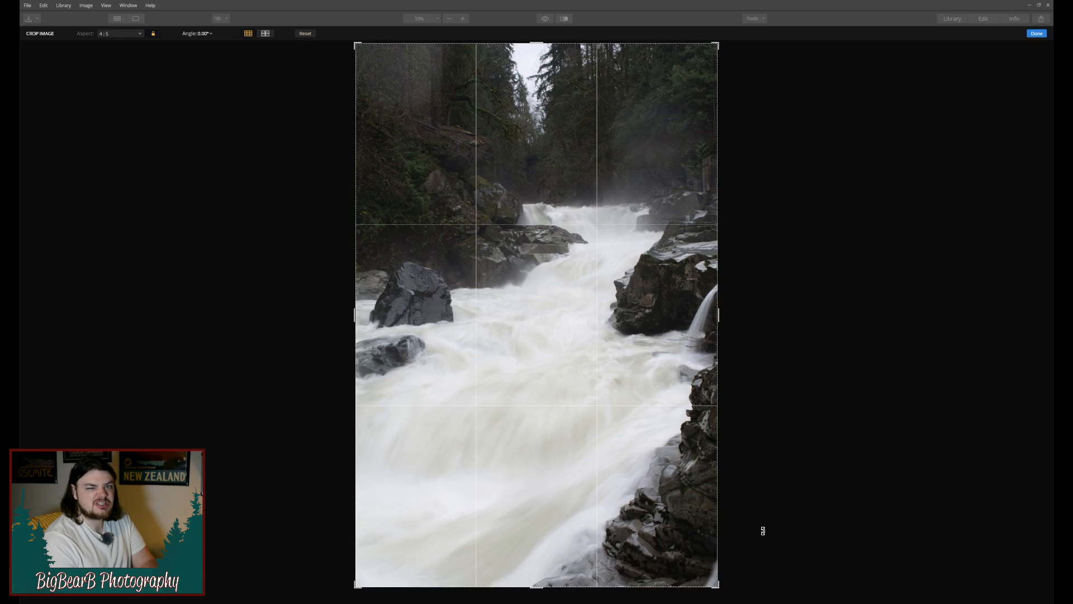
click(1037, 34)
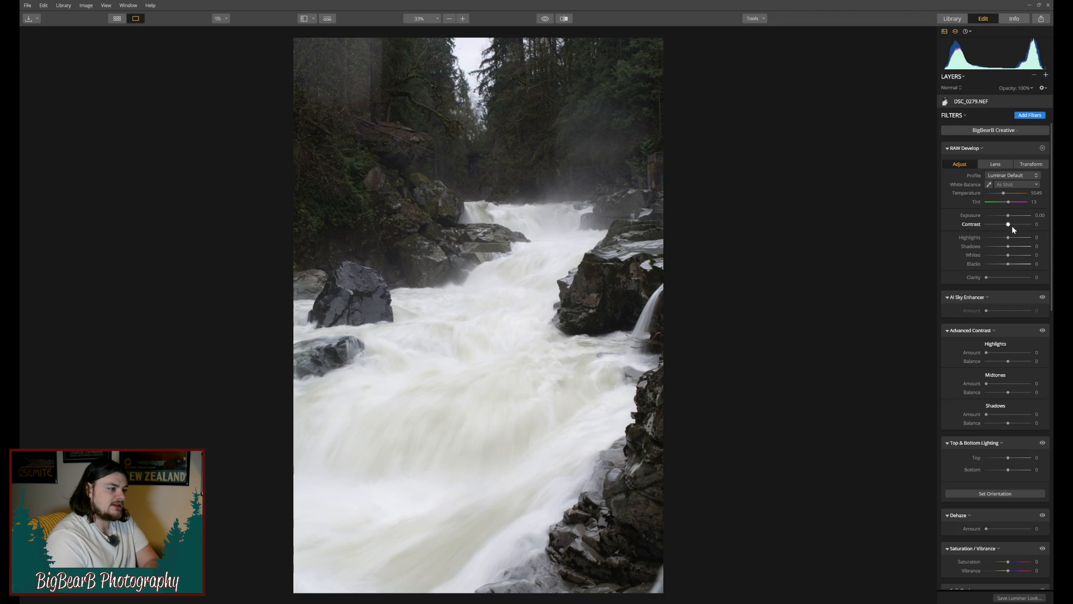
Step: In RAW Develop, set contrast to 14, highlights to -43, shadows to -19, whites to 6 and blacks to -12
drag(1009, 226, 1005, 249)
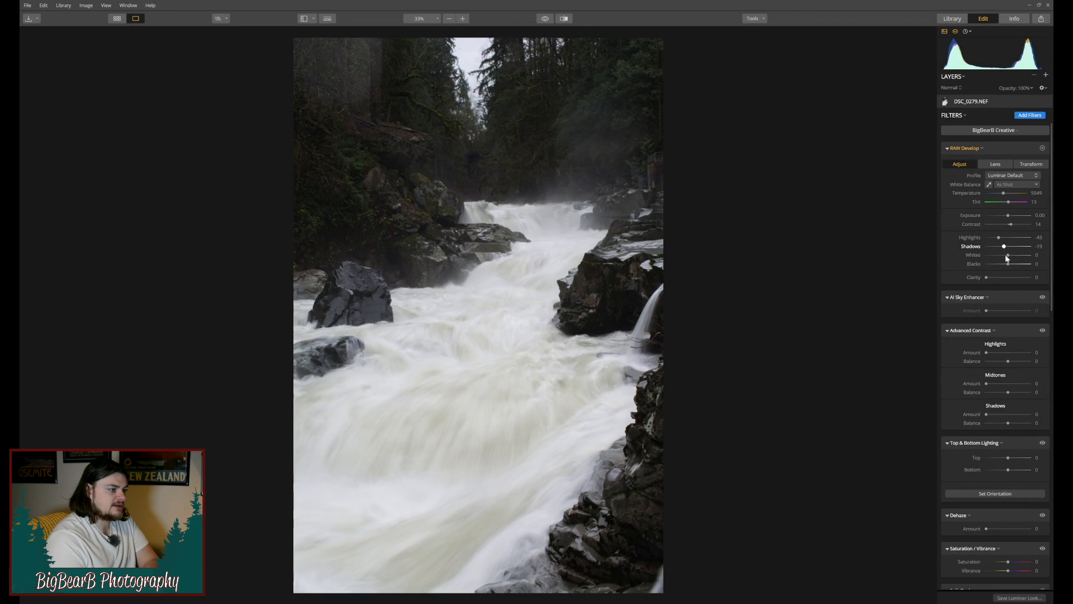
drag(1006, 256, 1007, 266)
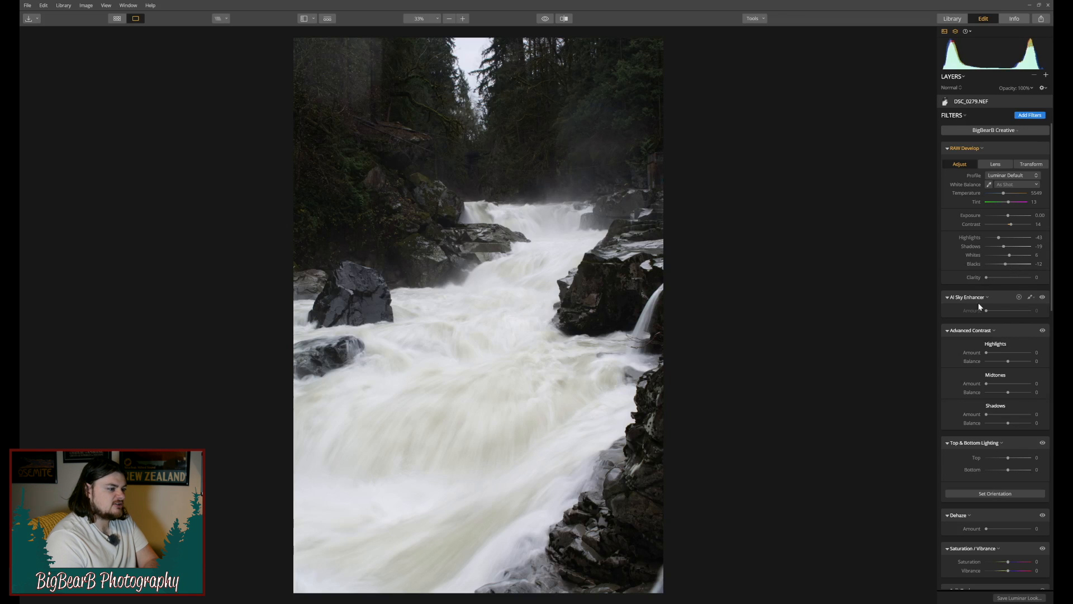
Step: In Advanced Contrast, set the highlights amount to 17 and the highlights balance to -32
mouse_move(989, 353)
mouse_down()
mouse_move(1011, 353)
mouse_move(991, 352)
mouse_move(999, 362)
mouse_up()
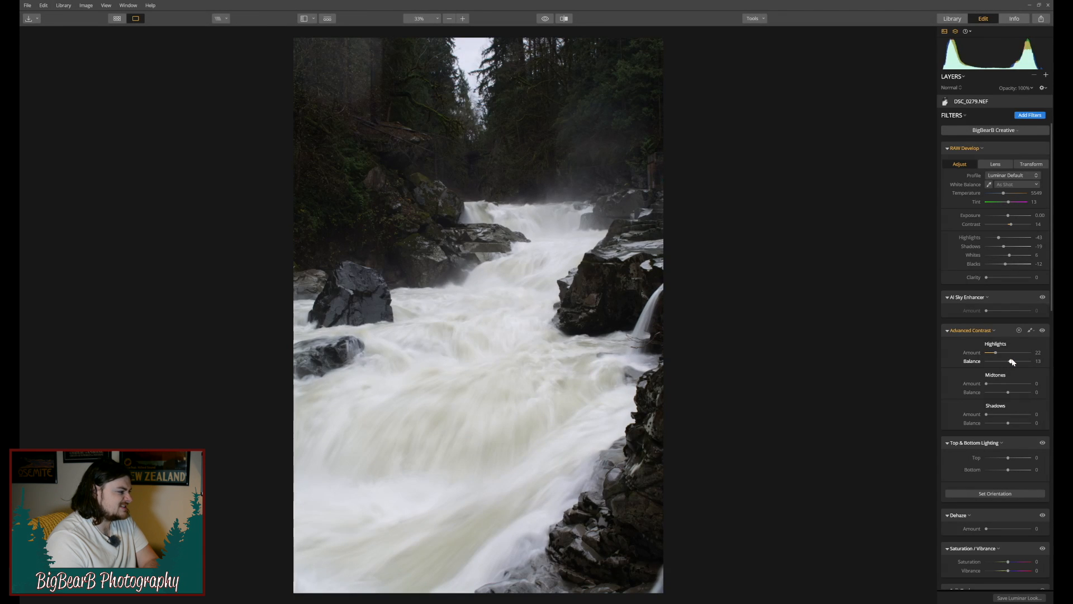
drag(1010, 361, 1002, 362)
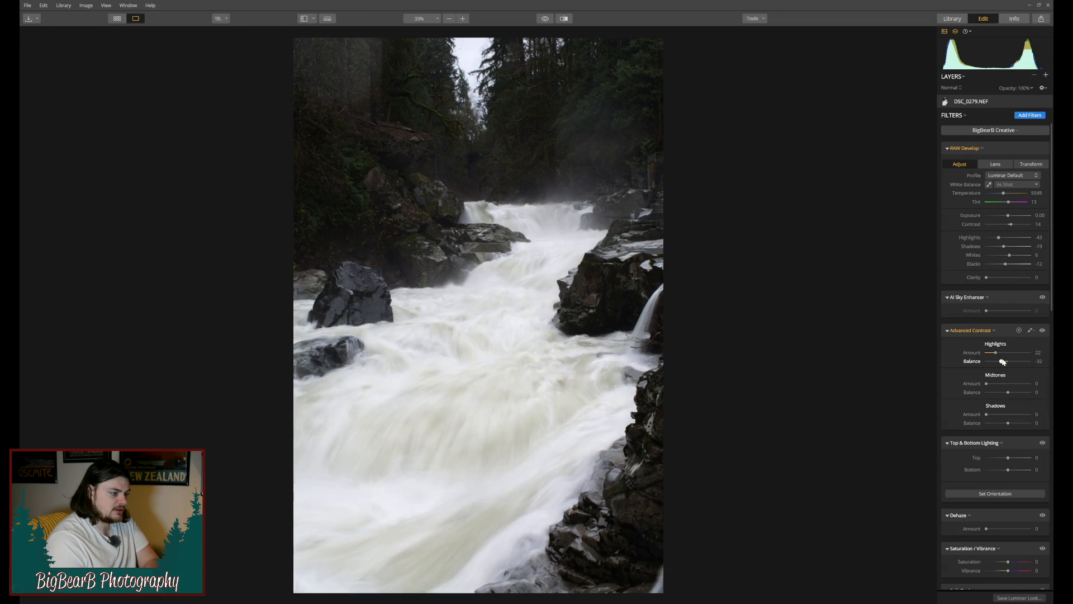
mouse_move(995, 353)
mouse_down()
mouse_move(985, 353)
mouse_move(995, 354)
mouse_up()
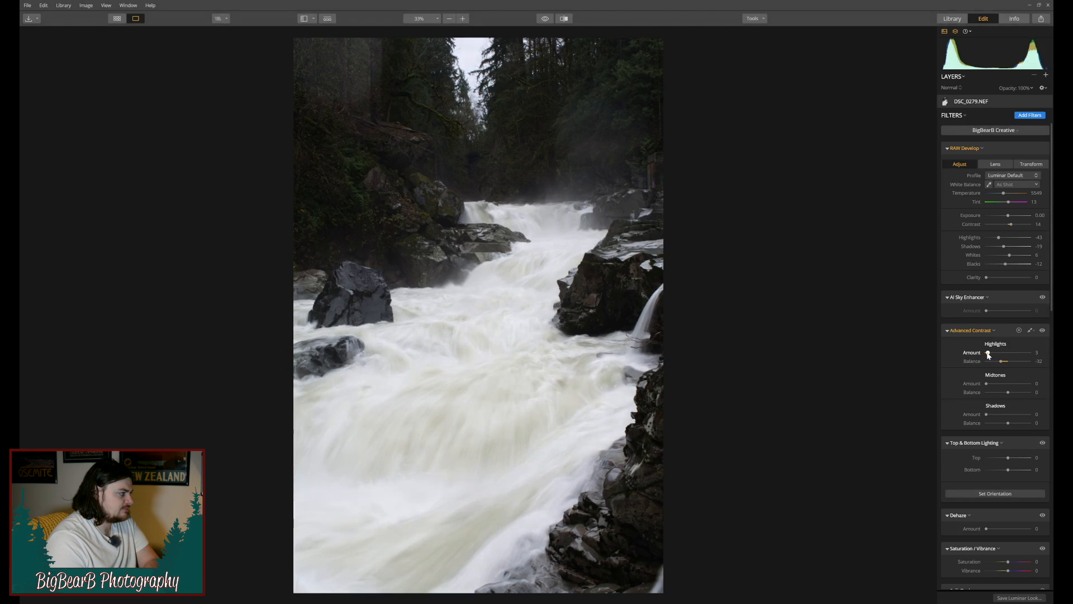
drag(995, 354, 993, 353)
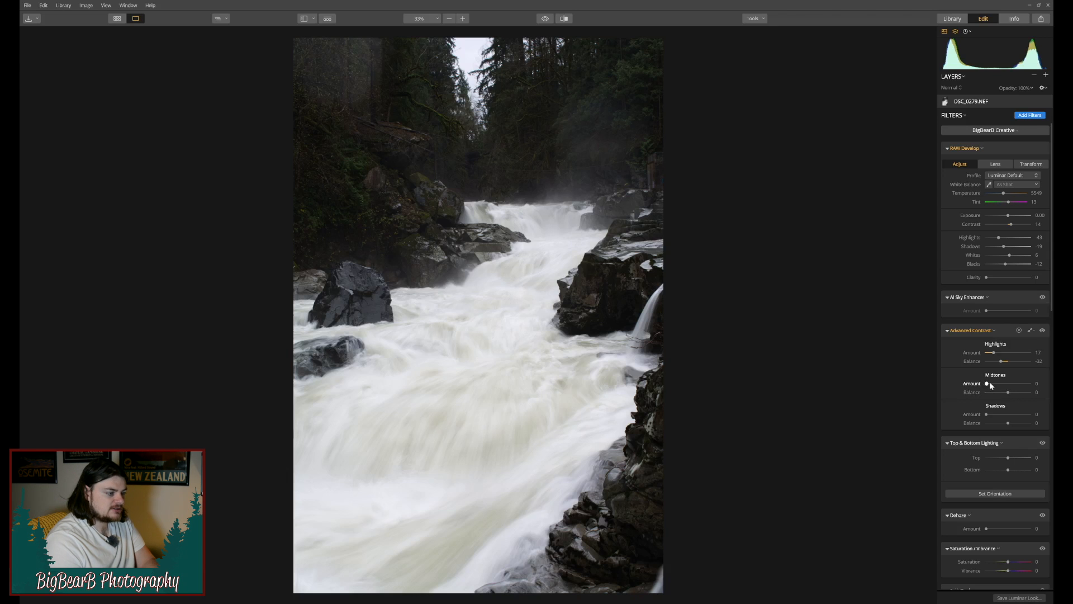
Step: In Advanced Contrast, set midtones to amount 10 and balance 43, and shadows to amount 10 and balance 13
drag(1000, 384, 979, 384)
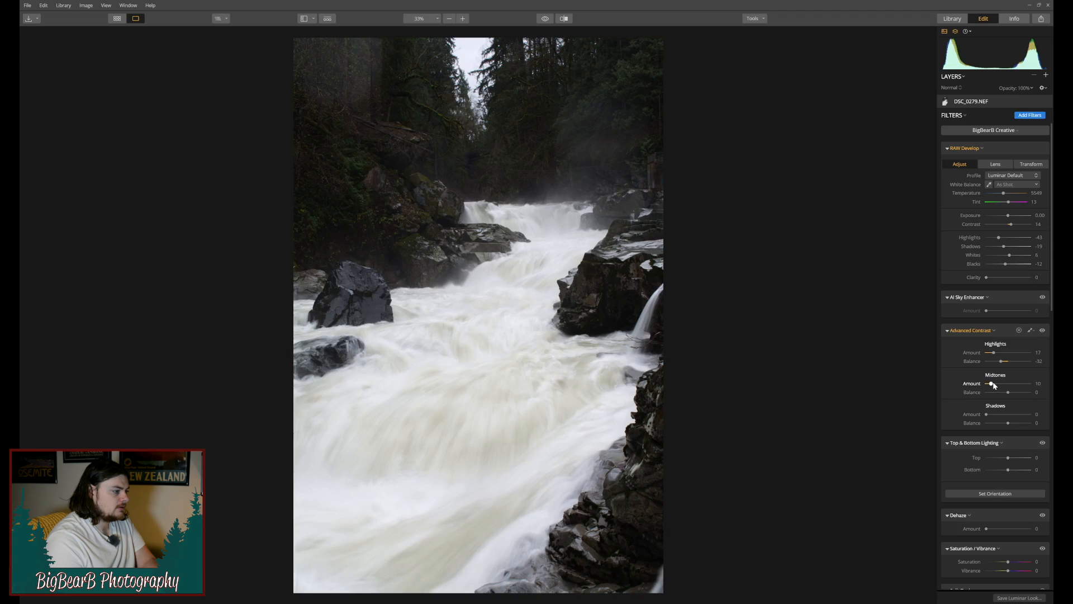
drag(1000, 393, 1017, 393)
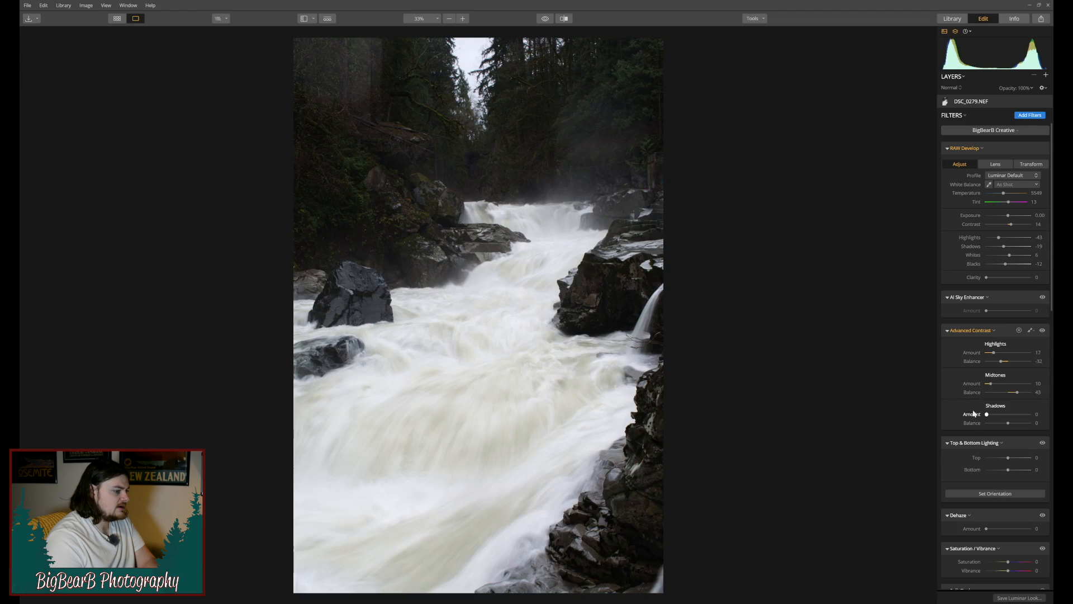
mouse_move(987, 414)
mouse_down()
mouse_move(1014, 425)
mouse_move(990, 417)
mouse_up()
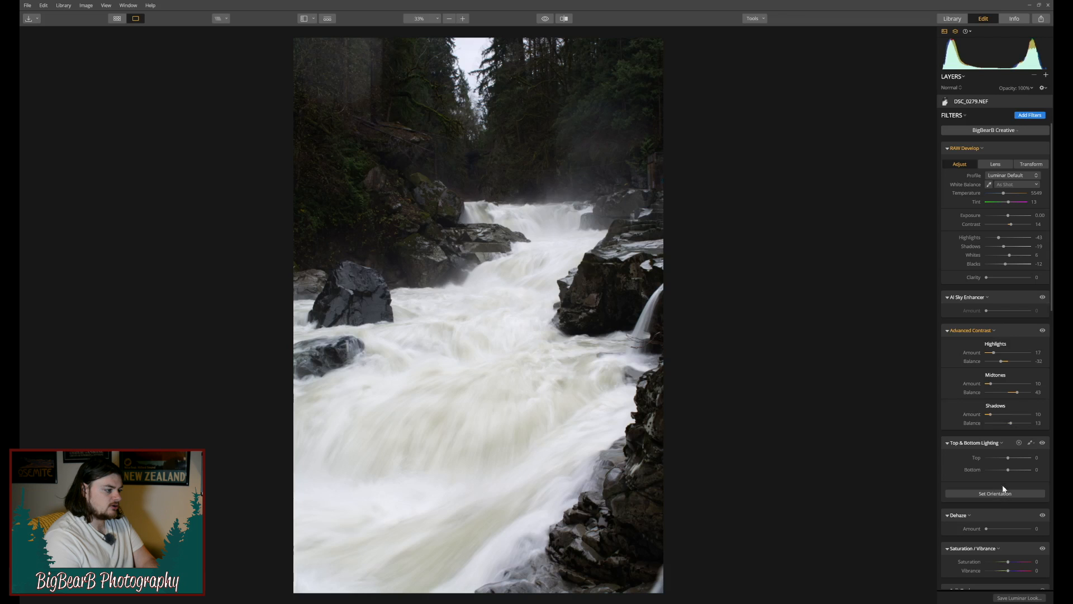
Step: Darken the lower part of the photo with Top & Bottom Lighting by setting Bottom to -13
drag(1008, 470, 1010, 473)
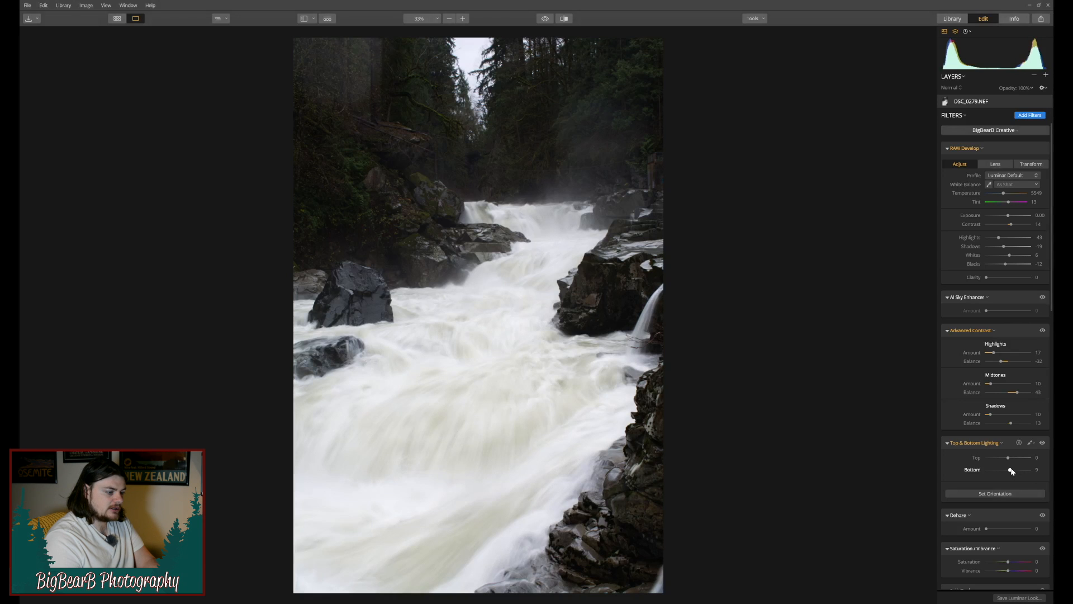
drag(1012, 471, 1008, 471)
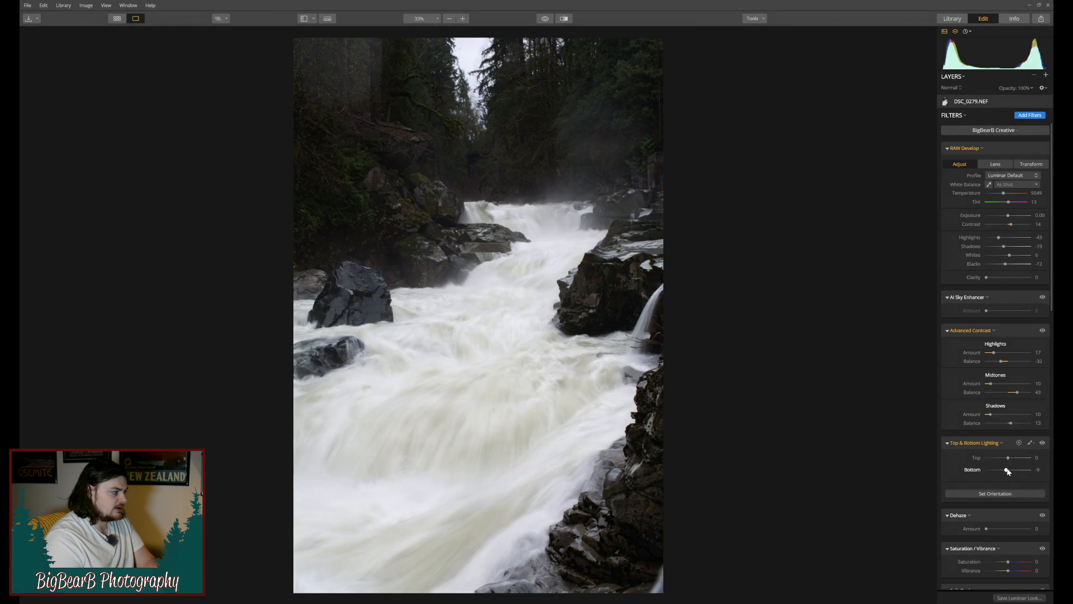
drag(1008, 471, 1005, 470)
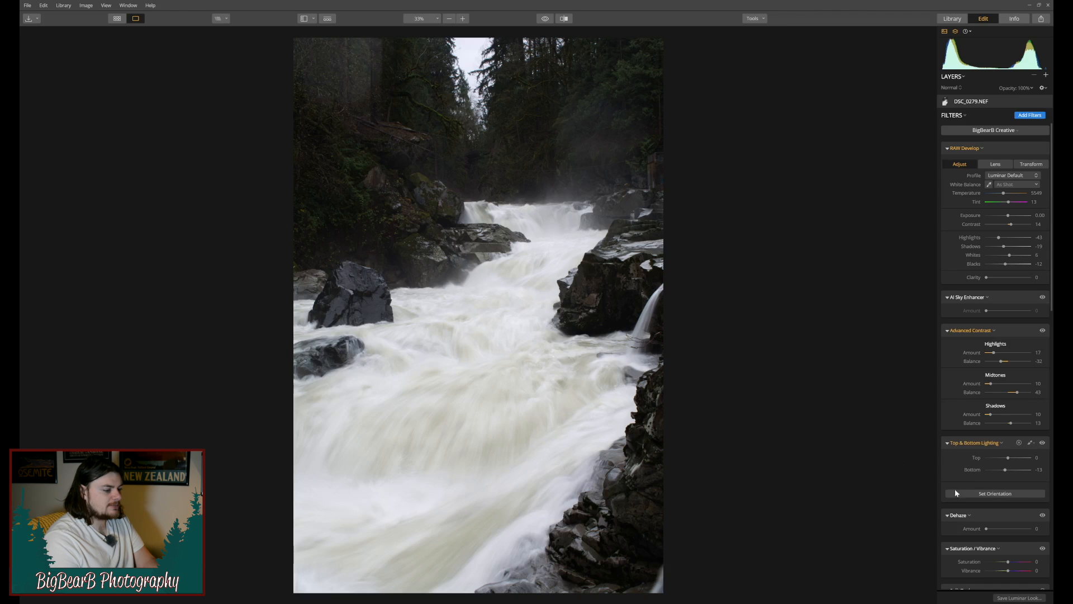
Step: Lower the HSL luminance of green to -27, aqua to -44 and blue to -27
scroll(974, 475, down, 5)
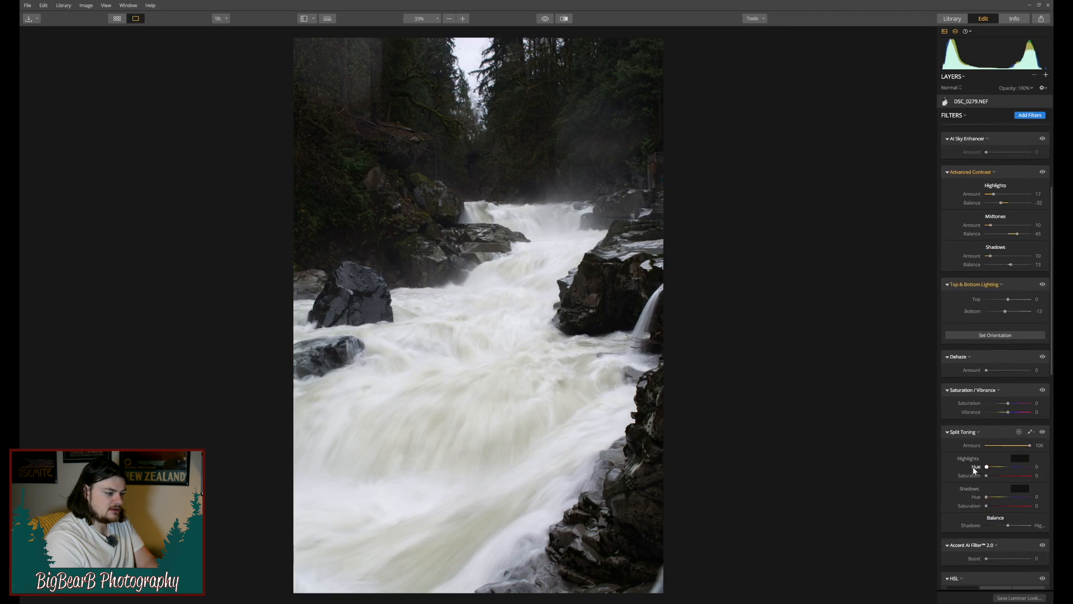
scroll(973, 470, down, 3)
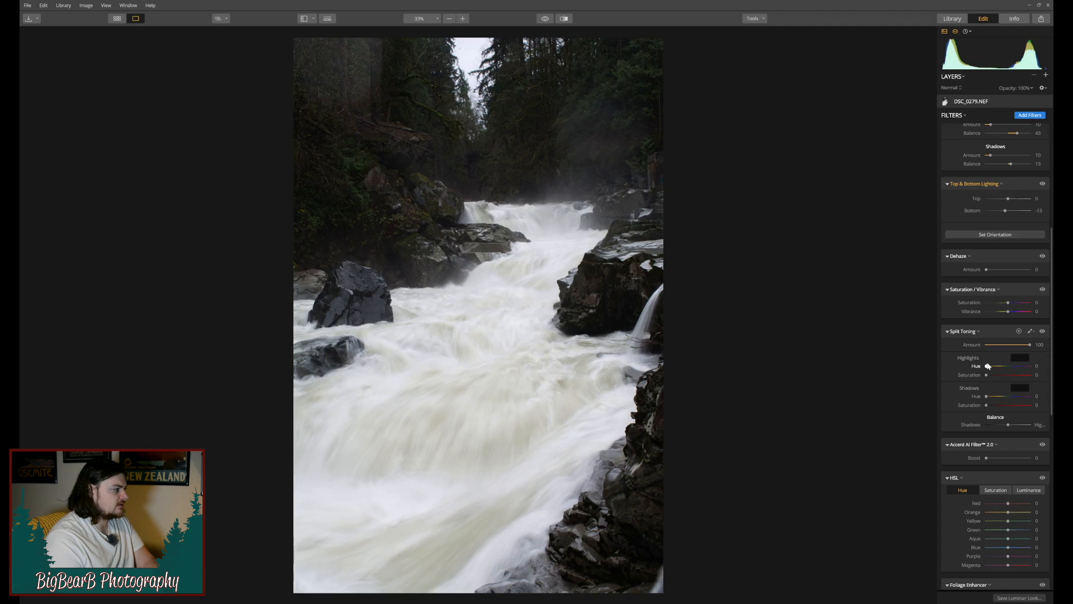
scroll(988, 363, down, 3)
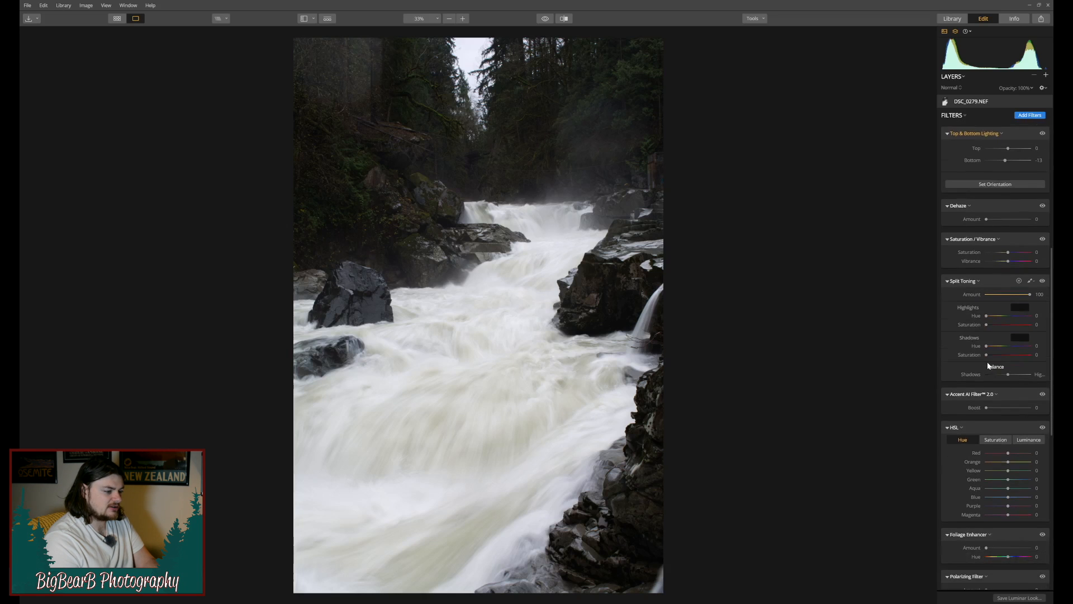
click(996, 375)
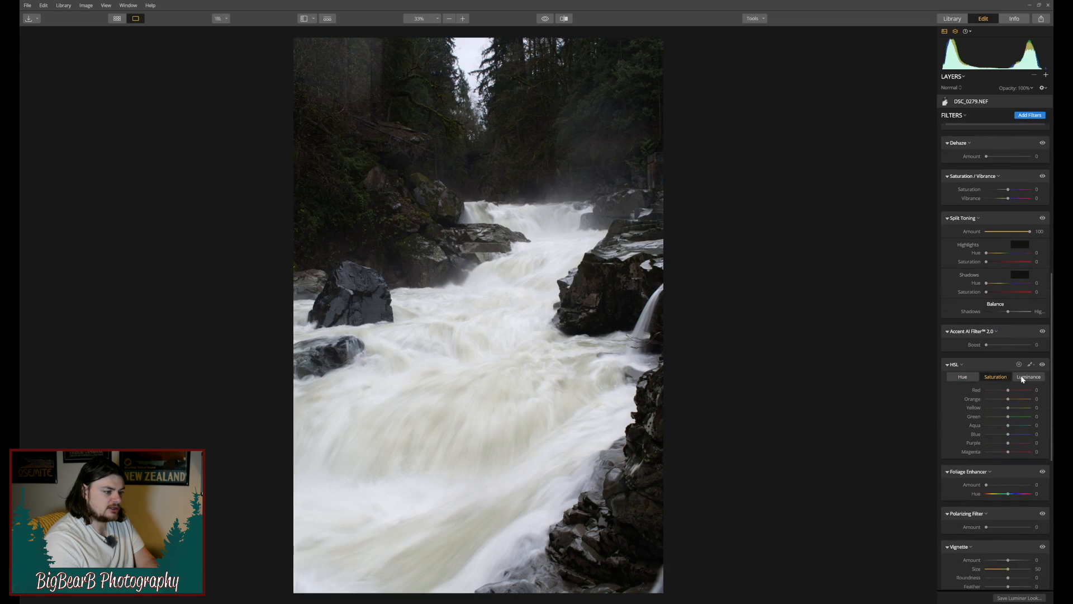
click(1020, 376)
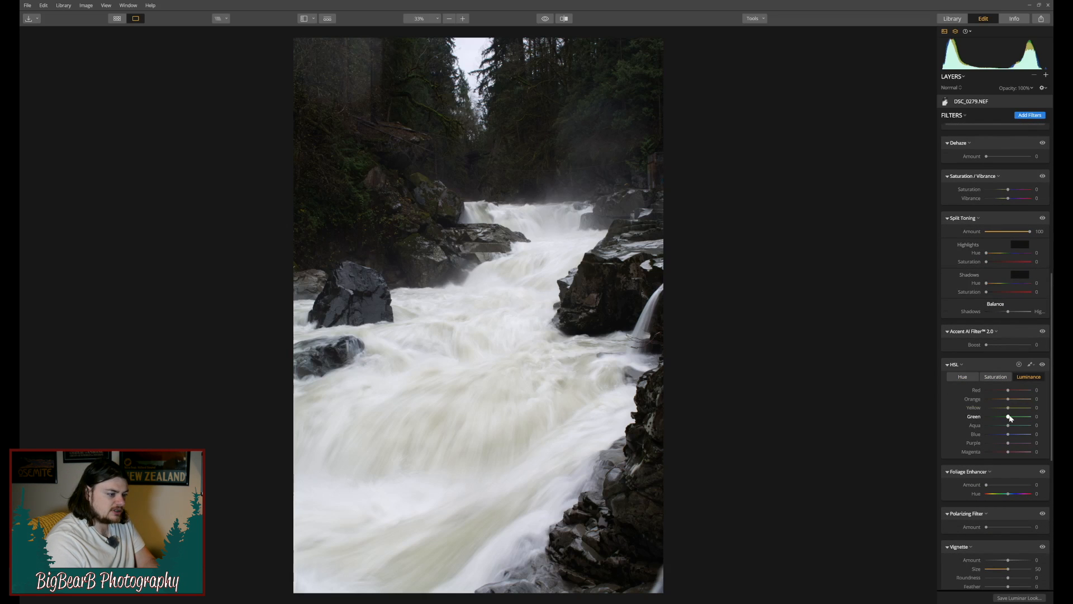
drag(1009, 417, 1004, 418)
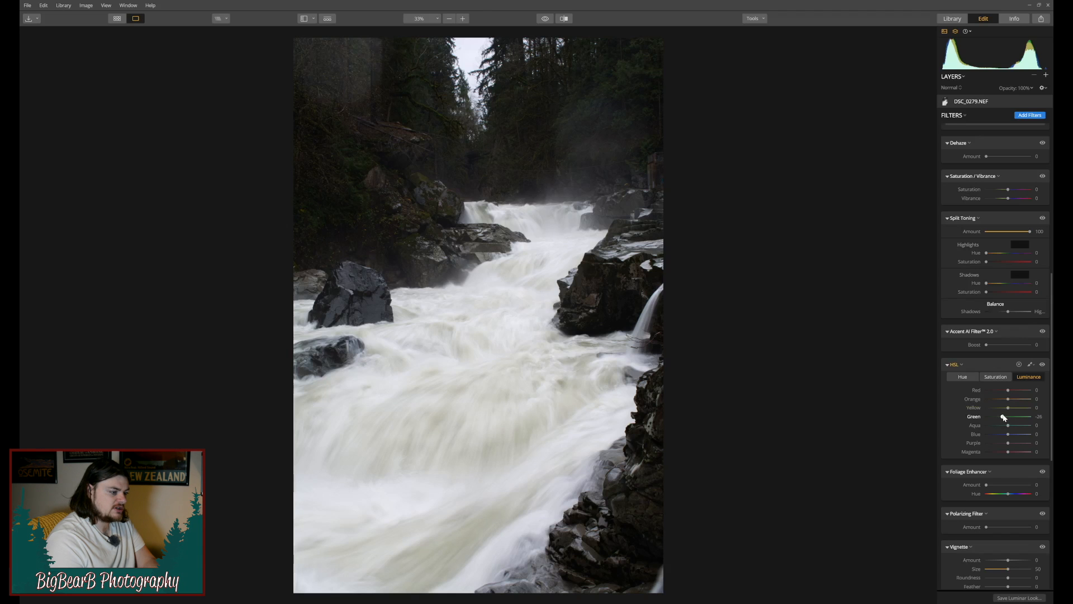
mouse_move(1004, 418)
mouse_down()
mouse_move(992, 427)
mouse_move(1012, 427)
mouse_move(982, 425)
mouse_move(1011, 434)
mouse_move(1001, 435)
mouse_up()
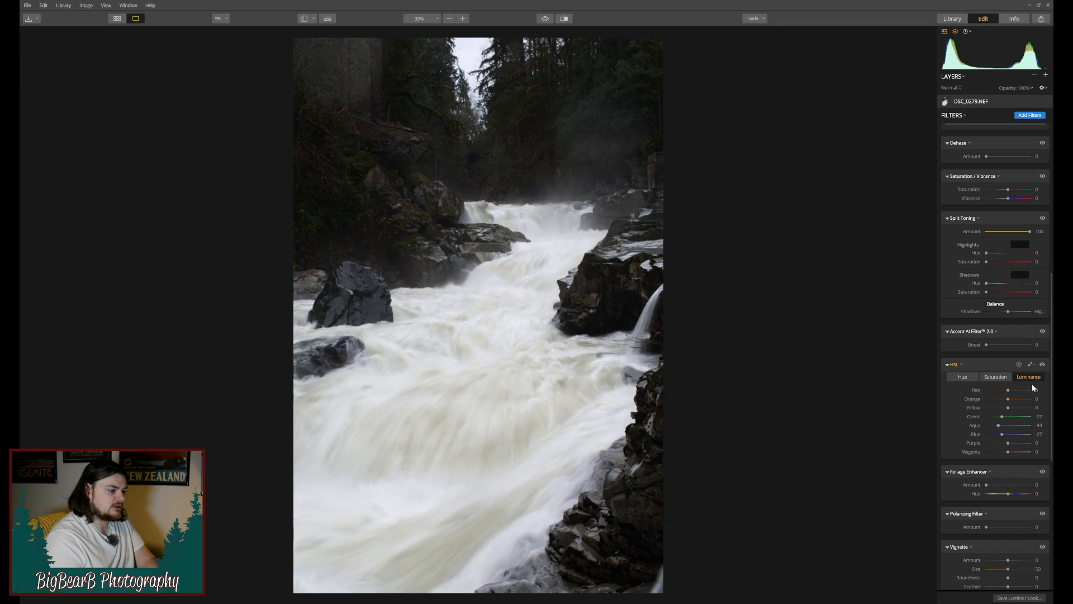
Step: Reduce the HSL saturation of green to -28, aqua to -57 and blue to -44
click(998, 376)
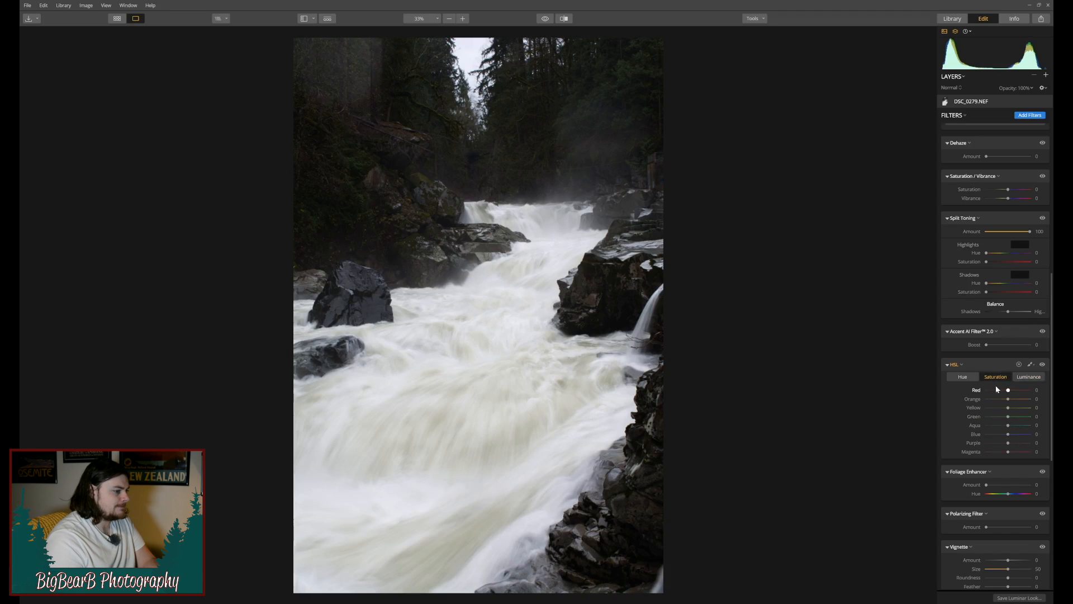
mouse_move(1007, 416)
mouse_down()
mouse_move(975, 431)
mouse_move(1022, 428)
mouse_up()
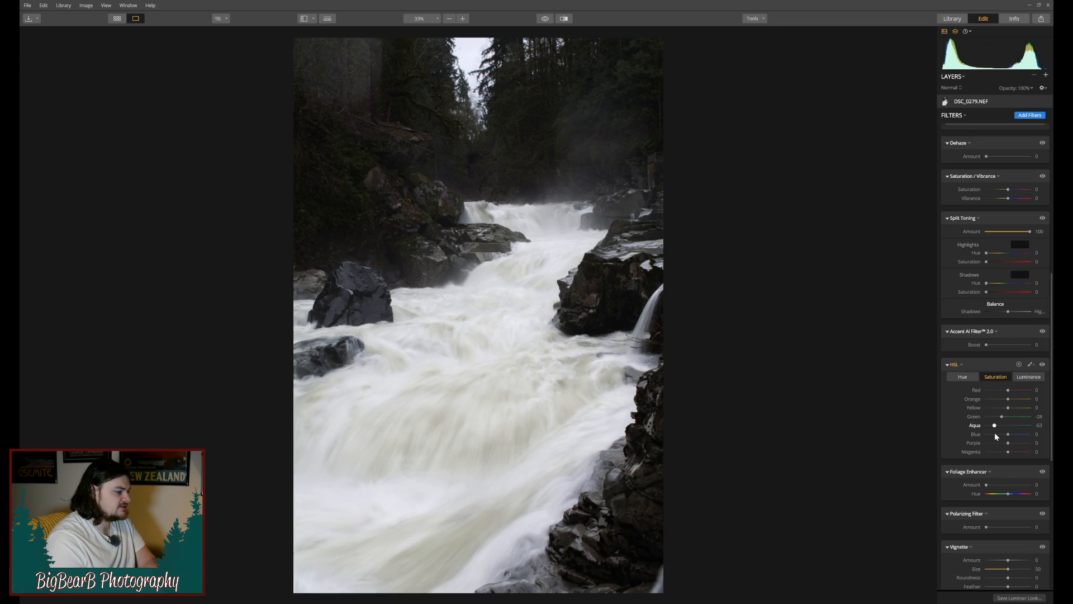
drag(995, 435, 997, 436)
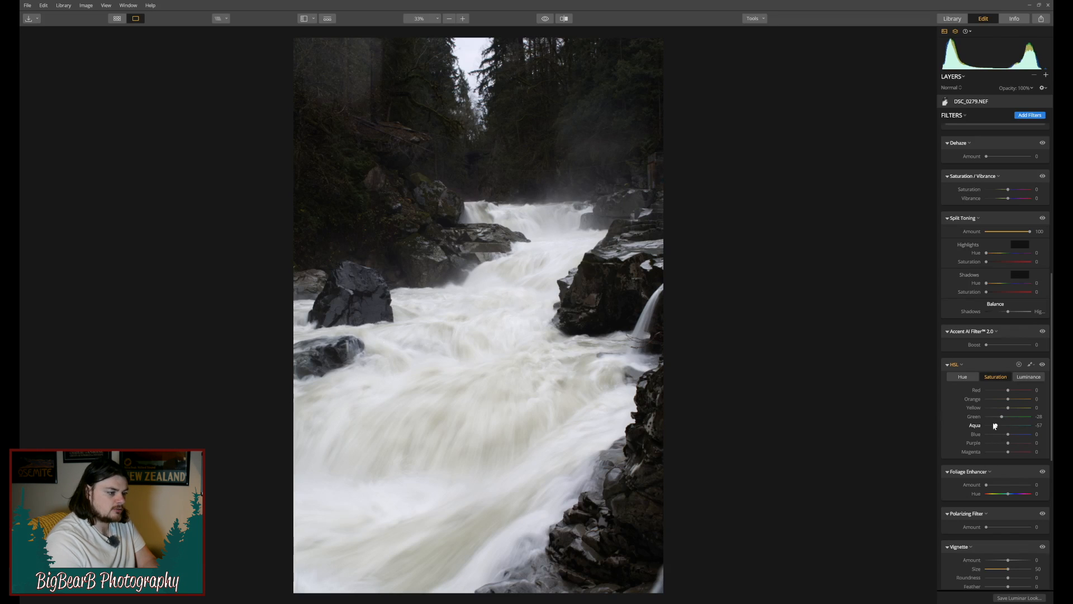
mouse_move(1008, 434)
mouse_down()
mouse_move(989, 434)
mouse_move(998, 434)
mouse_up()
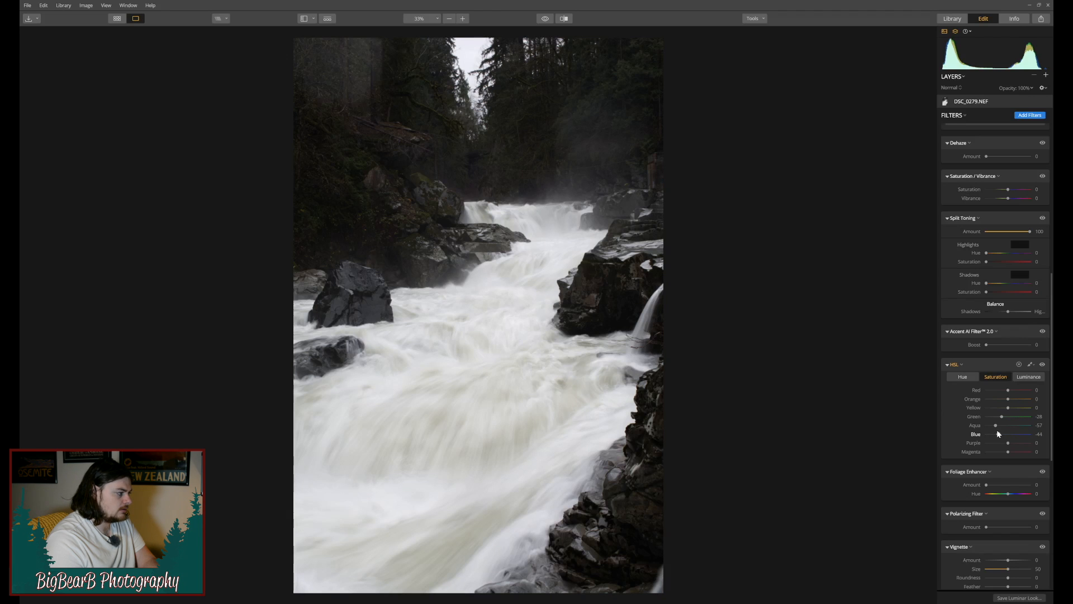
Step: Set the HSL hue of yellow to -44 and green to -49, keep aqua at 0, and compare the photo without the HSL filter
click(959, 377)
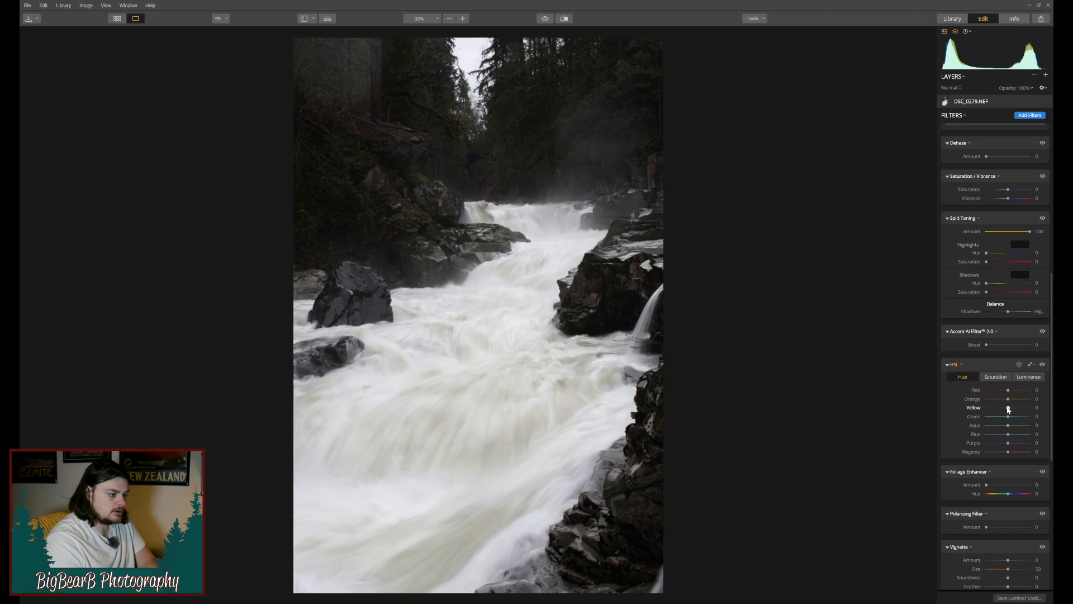
mouse_move(1009, 409)
mouse_down()
mouse_move(989, 412)
mouse_move(1015, 411)
mouse_up()
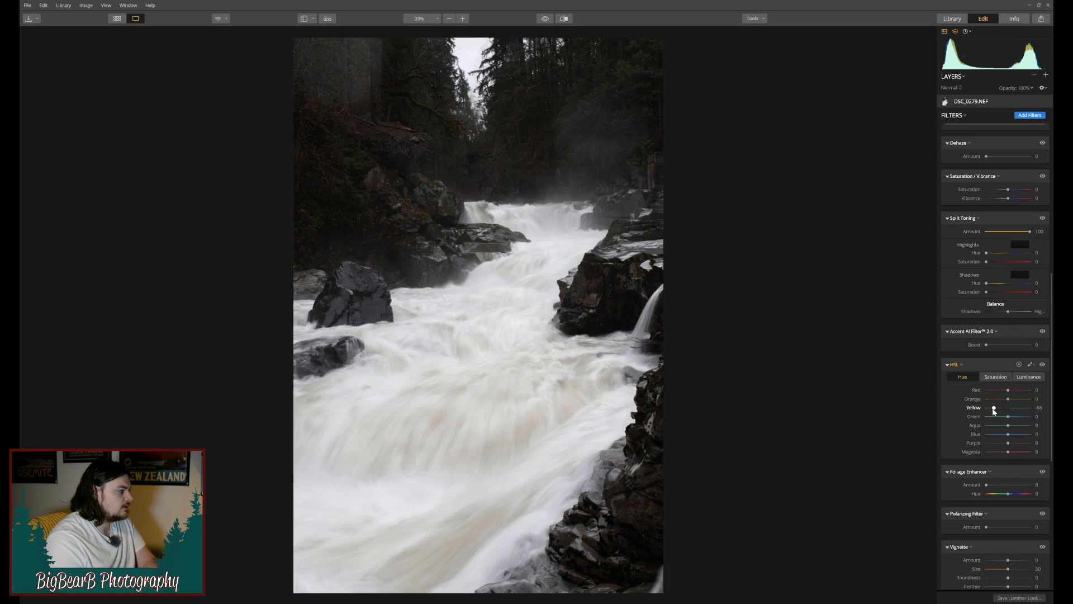
drag(994, 412, 999, 411)
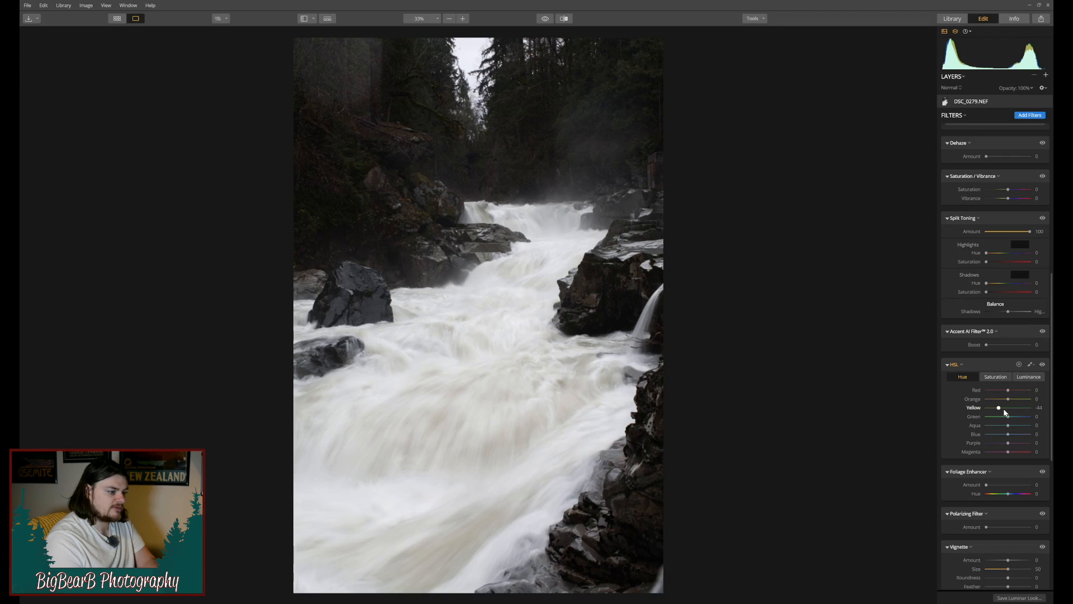
mouse_move(1009, 417)
mouse_down()
mouse_move(993, 427)
mouse_move(1012, 425)
mouse_up()
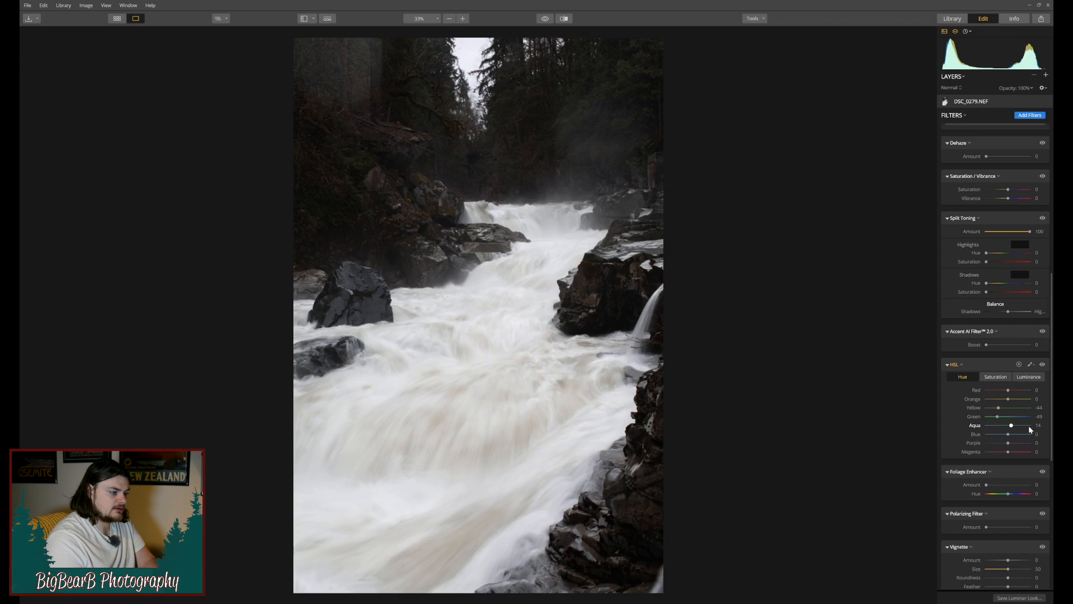
click(1037, 424)
text(0)
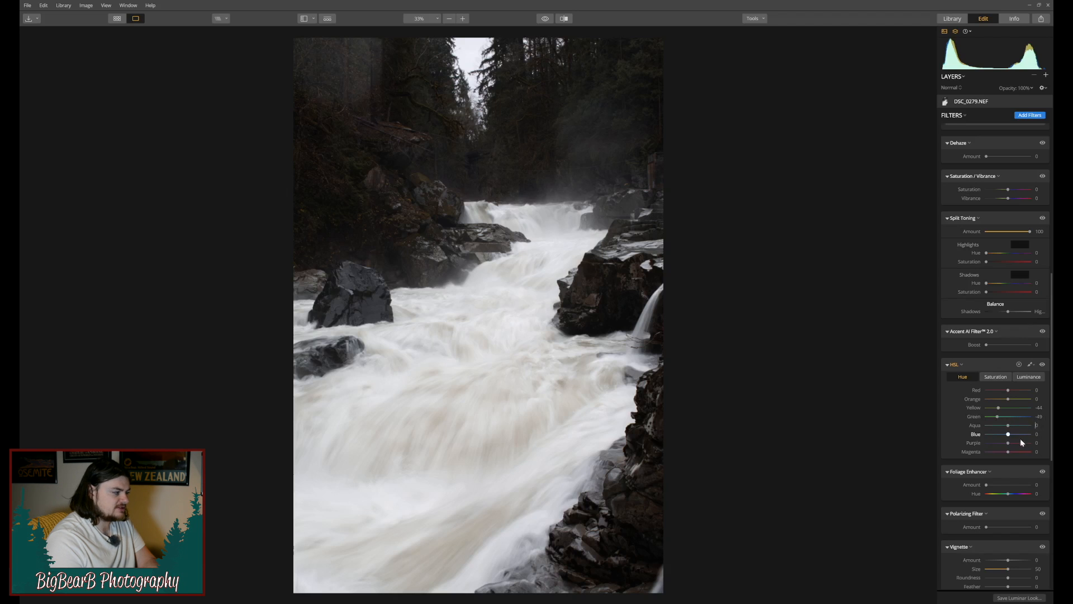
click(1043, 364)
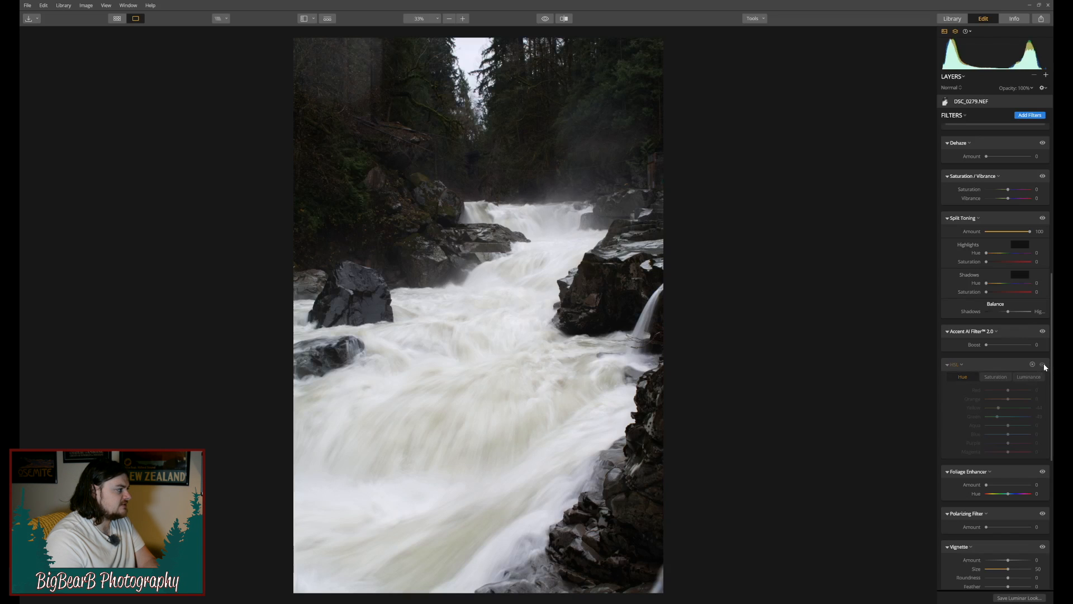
click(1043, 365)
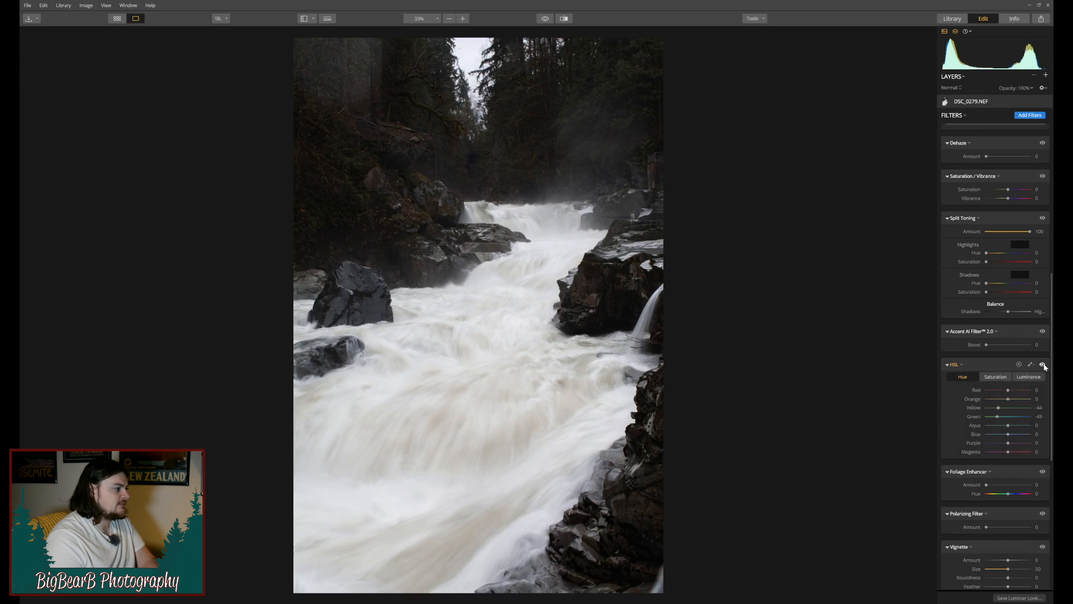
click(1042, 365)
click(1043, 365)
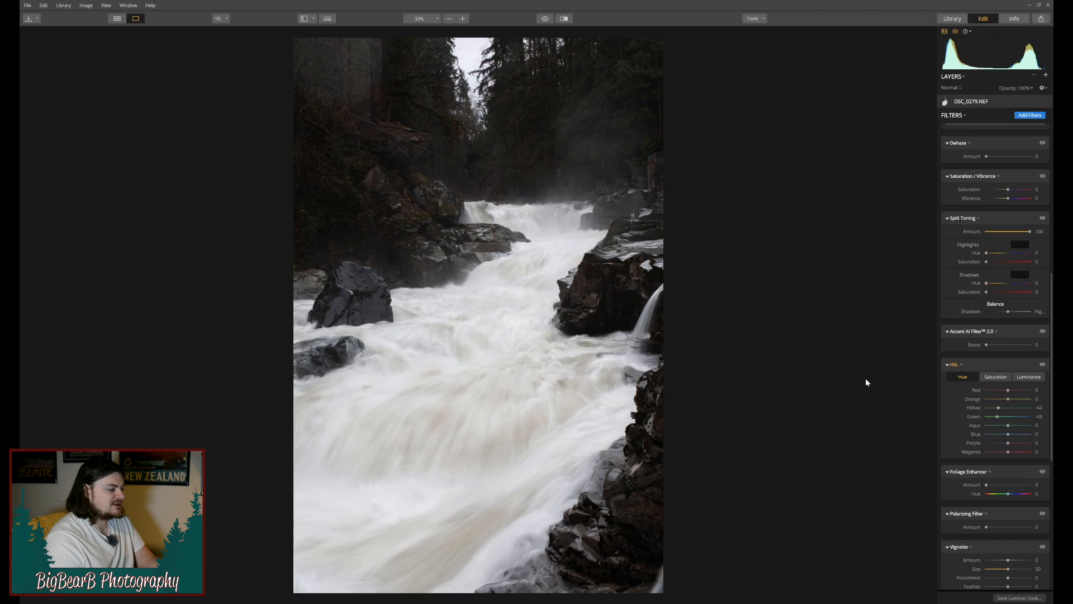
Step: Darken the photo's edges with a Vignette amount of -45, keeping the Polarizing Filter and the vignette's Inner Light at 0
scroll(986, 442, down, 3)
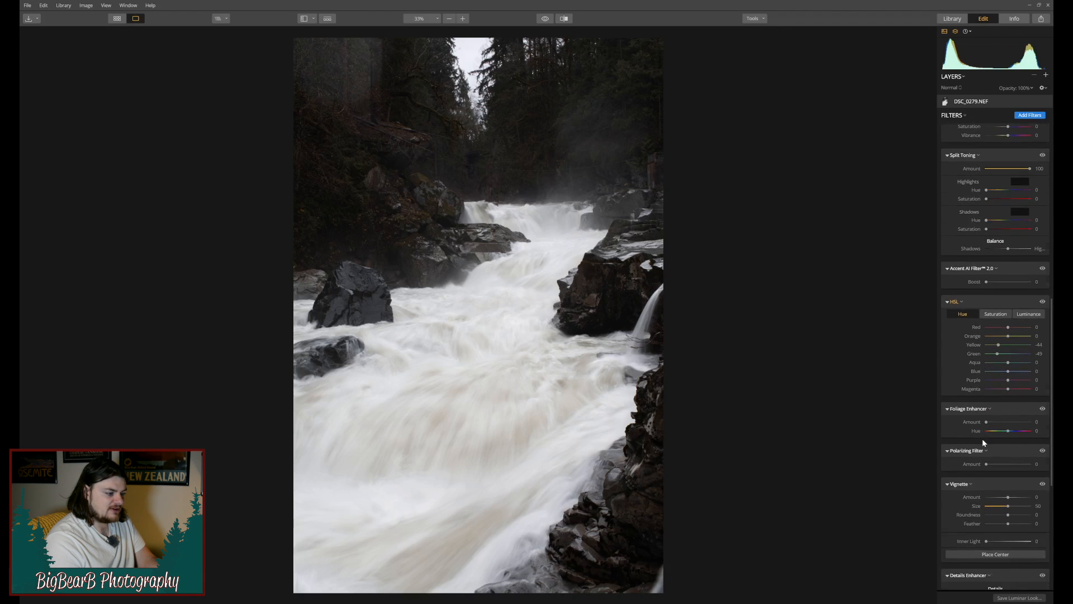
mouse_move(986, 451)
mouse_down()
mouse_move(1012, 451)
mouse_move(971, 451)
mouse_move(1014, 451)
mouse_move(965, 453)
mouse_move(1038, 452)
mouse_move(949, 459)
mouse_move(1014, 456)
mouse_move(987, 454)
mouse_up()
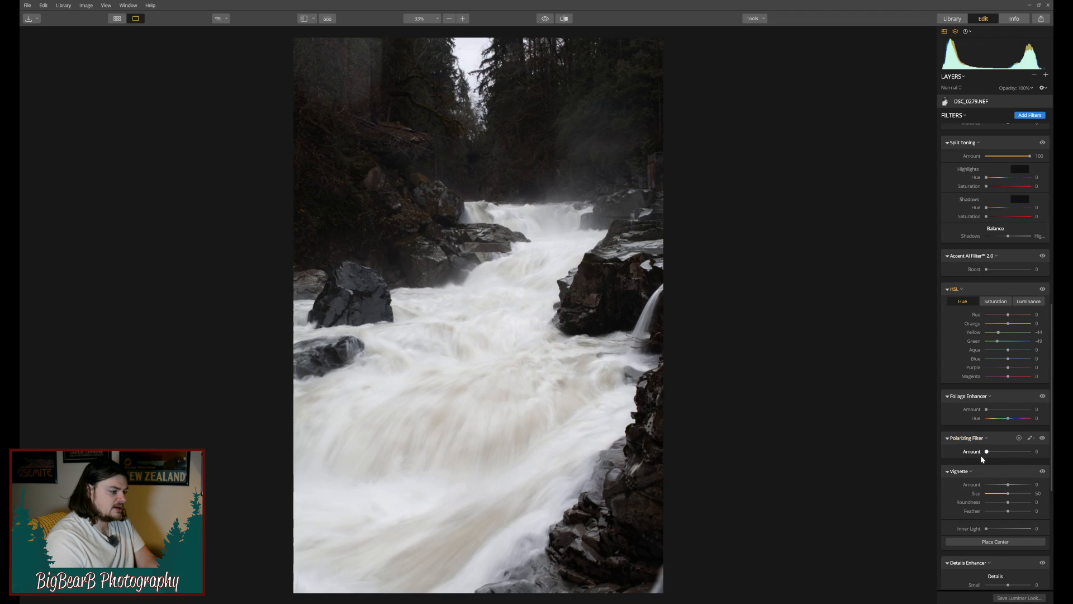
scroll(981, 472, down, 3)
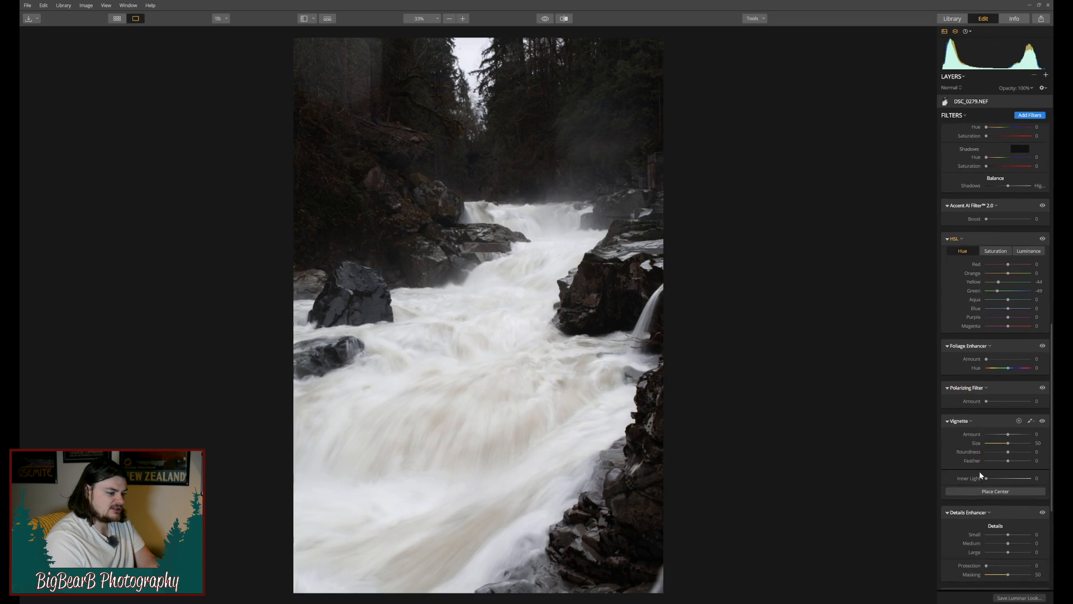
drag(1013, 424, 1000, 426)
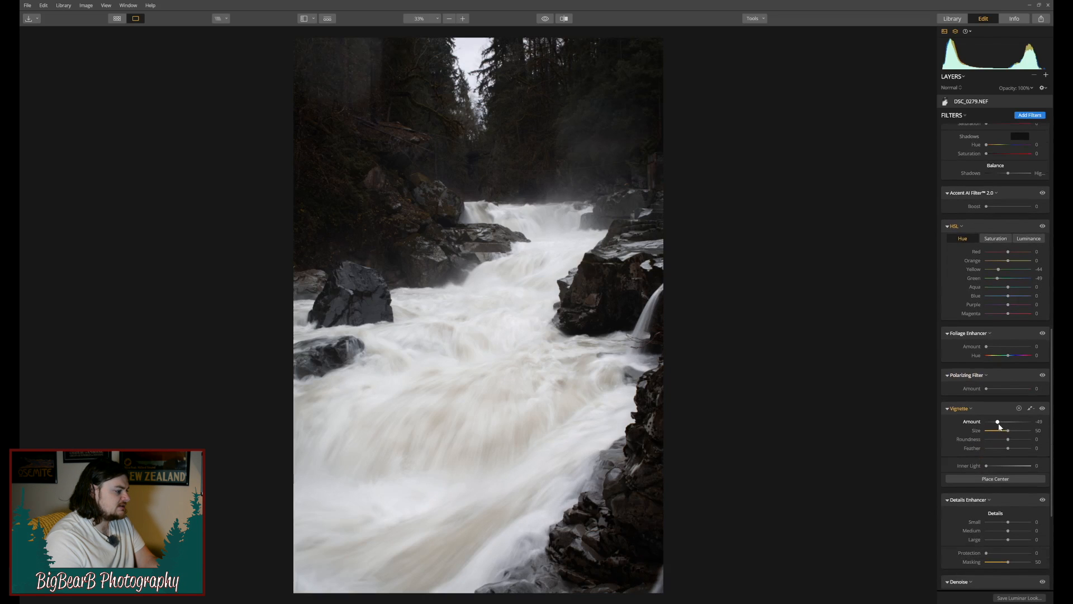
drag(1000, 427, 1001, 427)
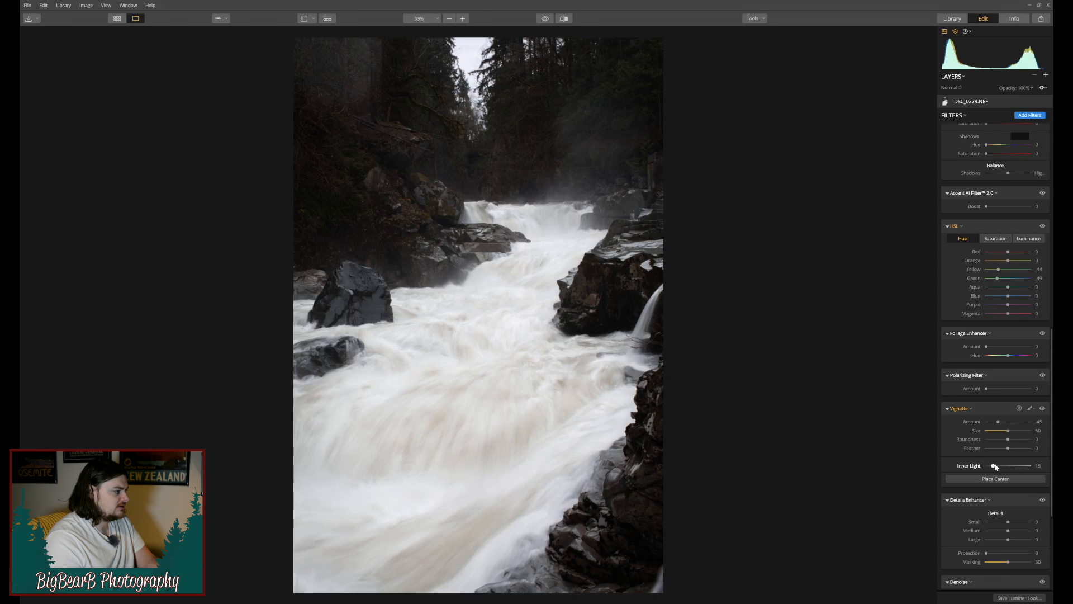
drag(995, 467, 986, 467)
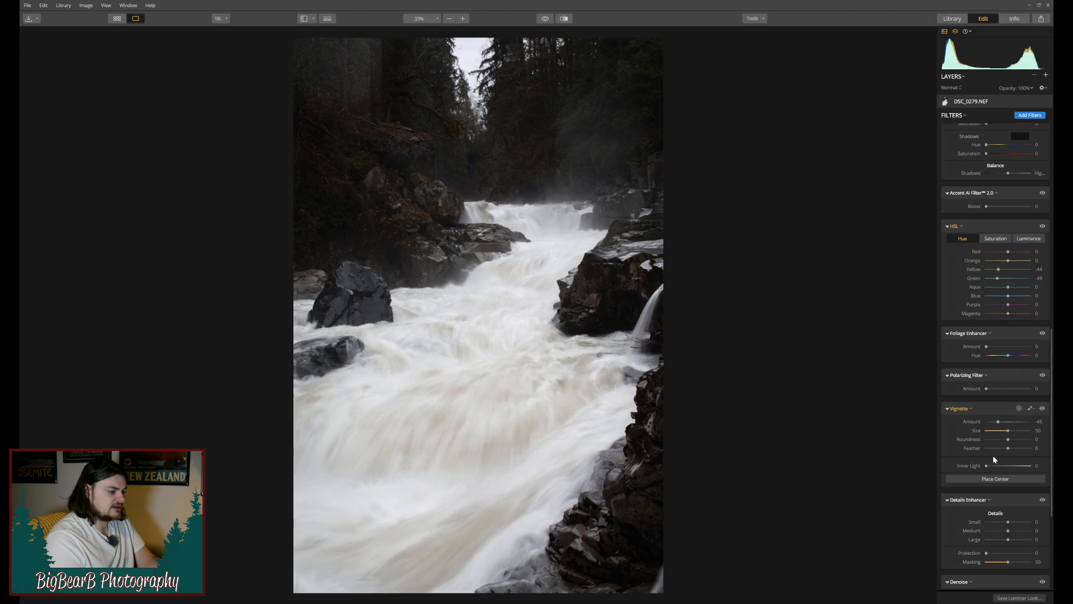
Step: Set the Structure amount to 12 and the Sharpening amount to 14, and compare the edit with the original photo
scroll(981, 401, down, 5)
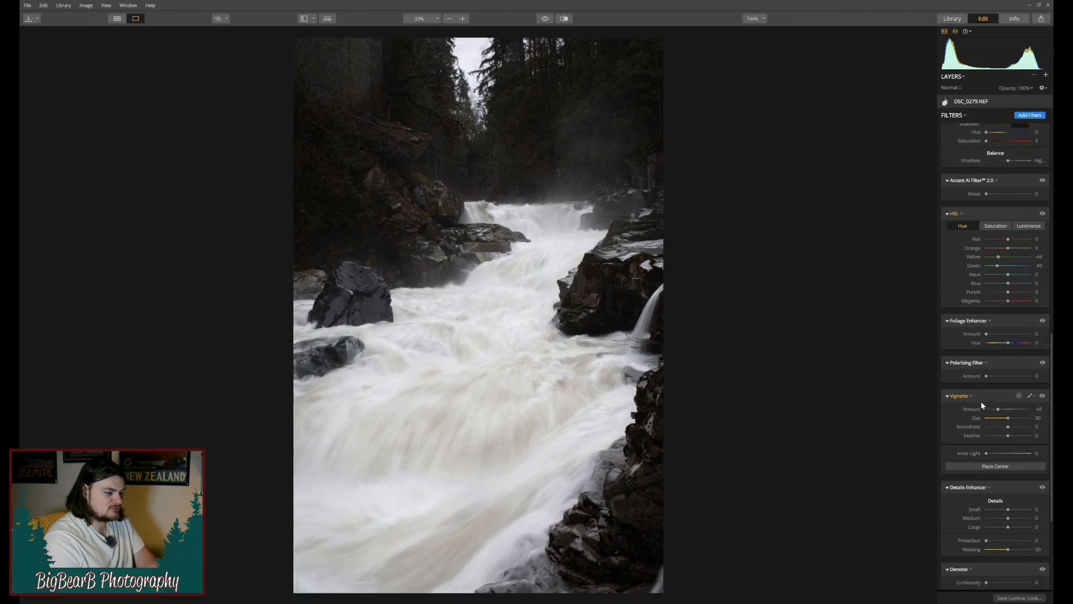
scroll(996, 442, down, 2)
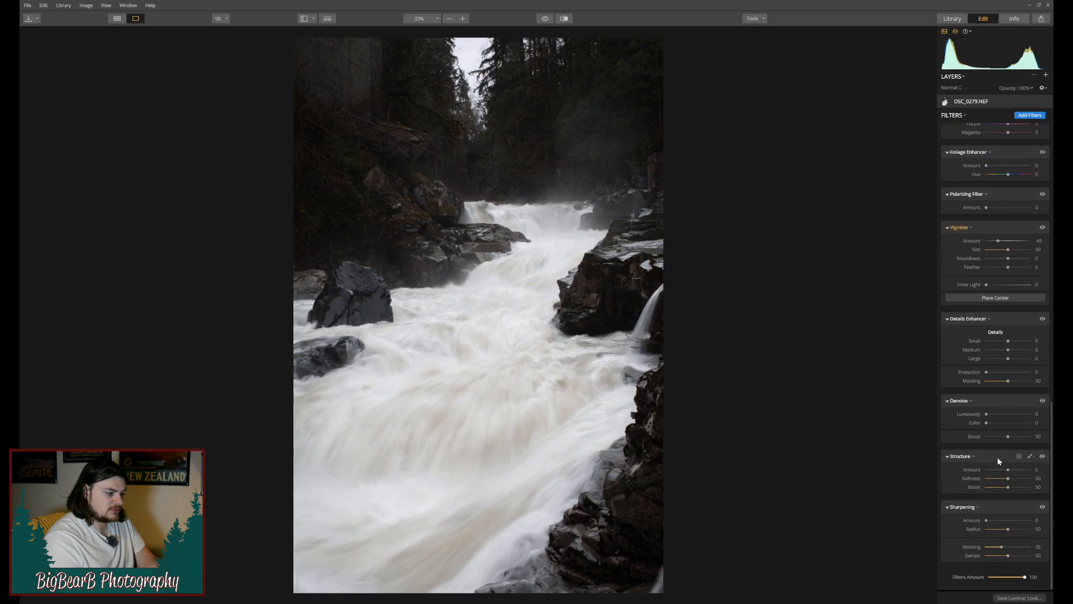
drag(1010, 471, 1011, 470)
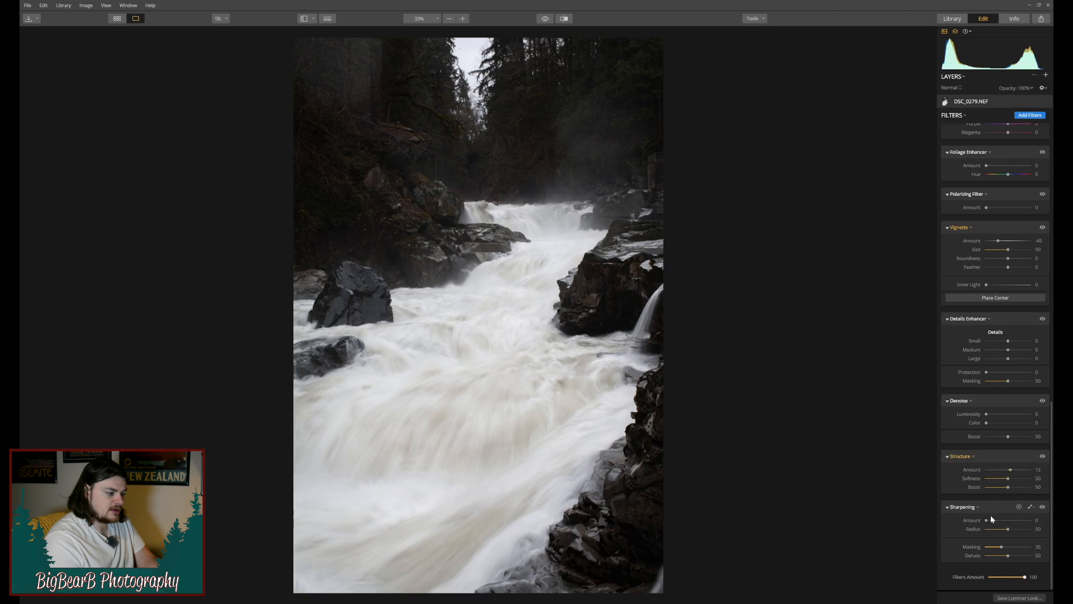
drag(987, 520, 993, 522)
click(545, 19)
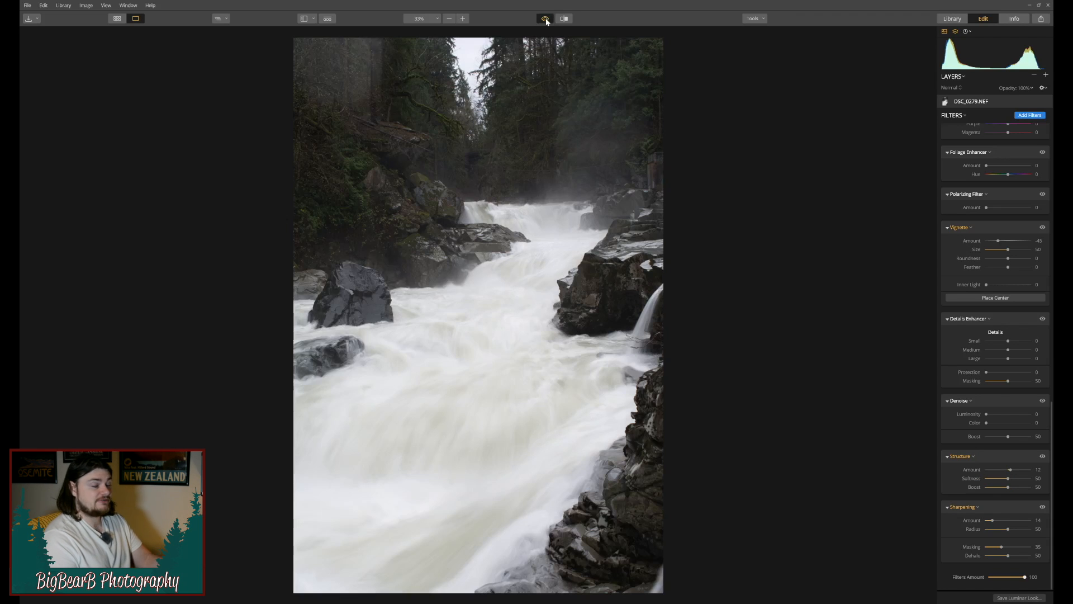
click(545, 20)
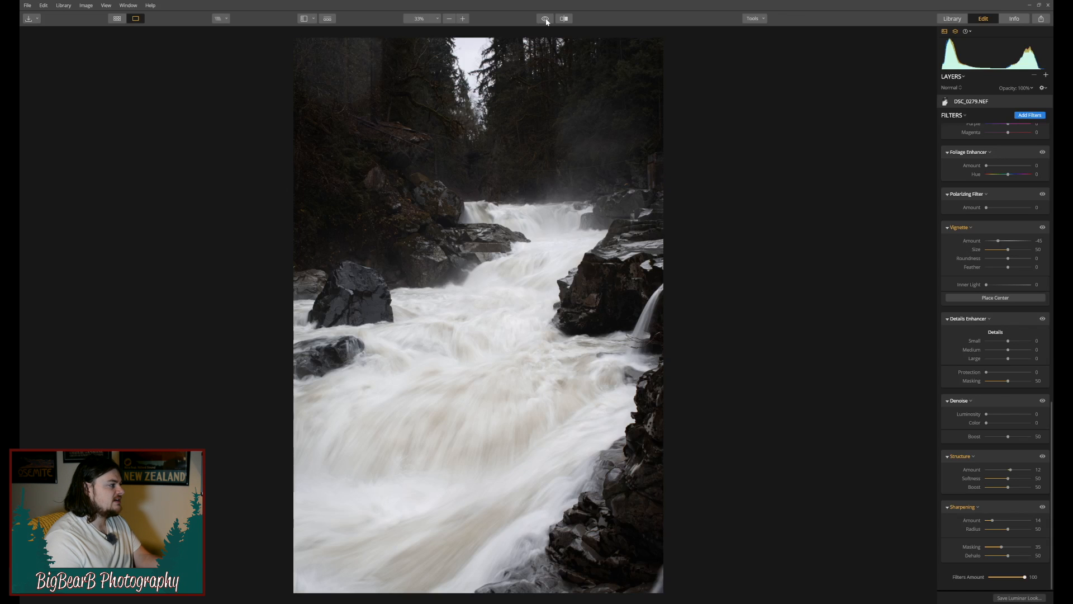
click(546, 20)
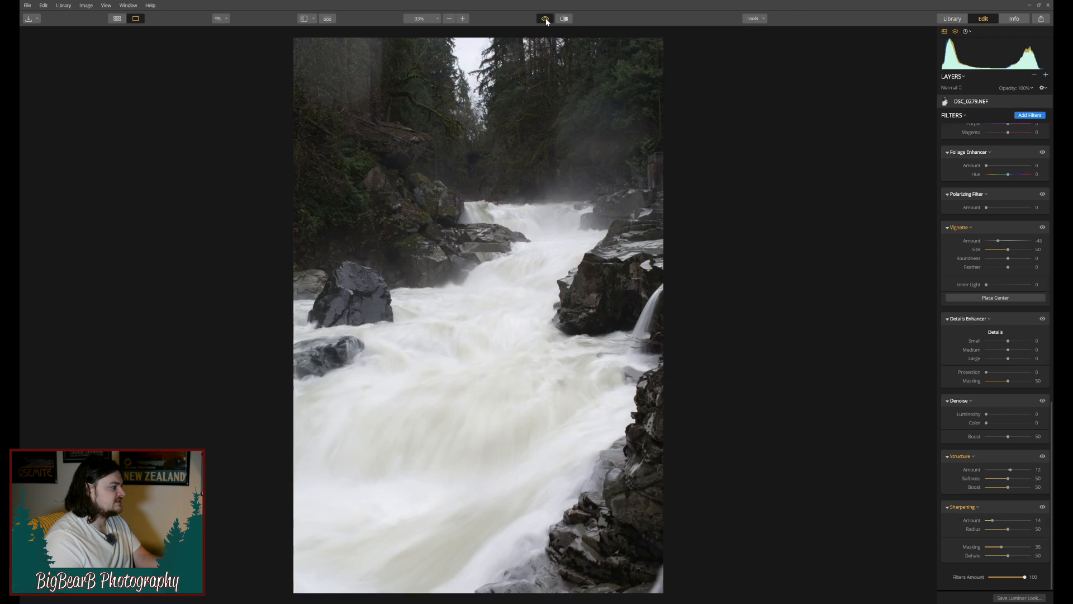
click(546, 21)
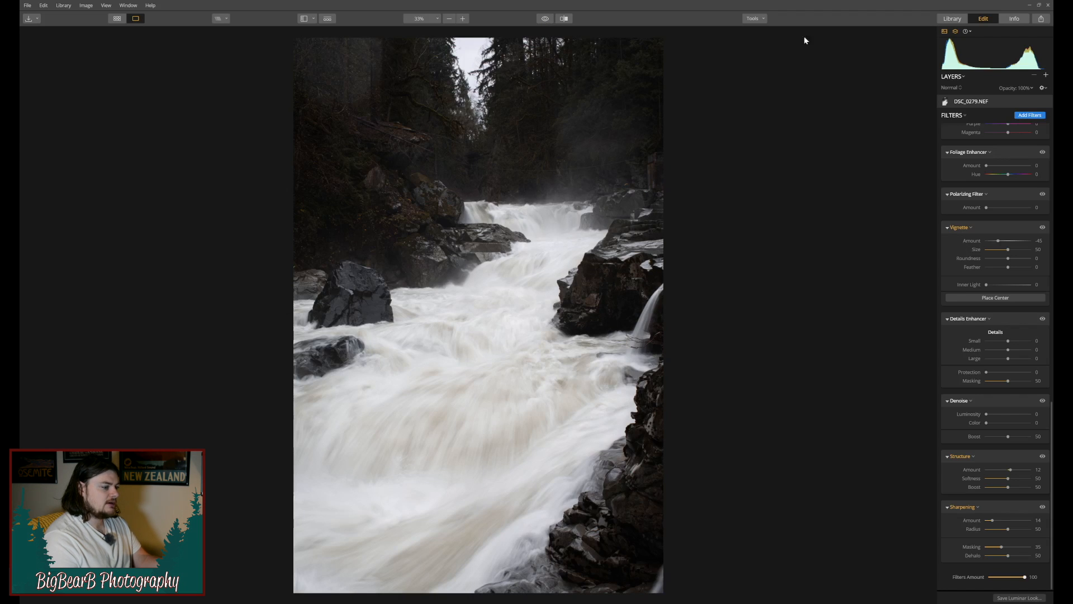
Step: Search the filters catalog for "black" and add the B&W Conversion filter to the photo
click(1030, 114)
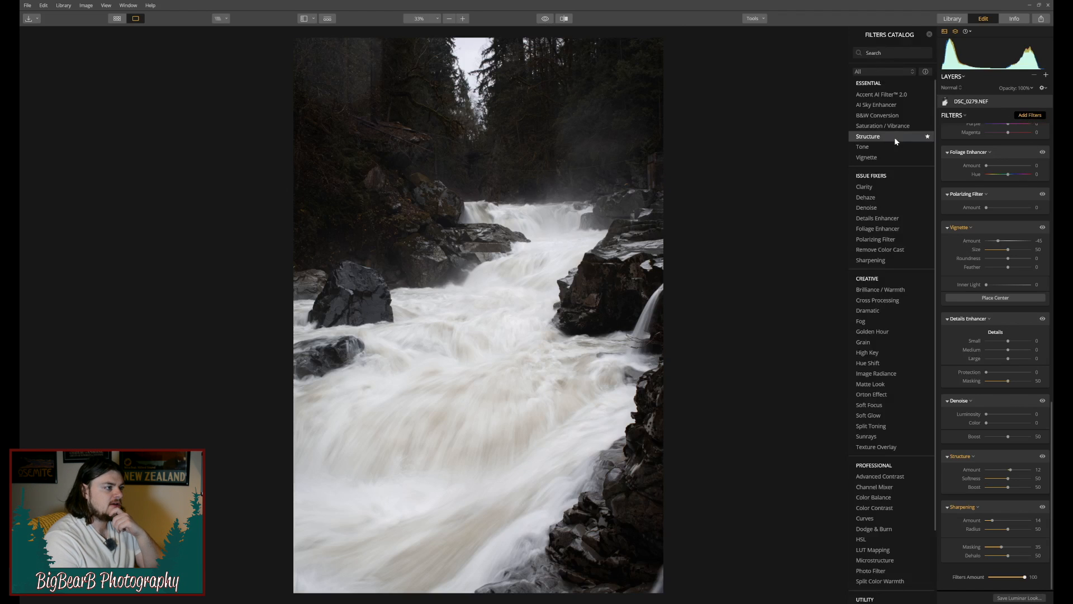
click(881, 52)
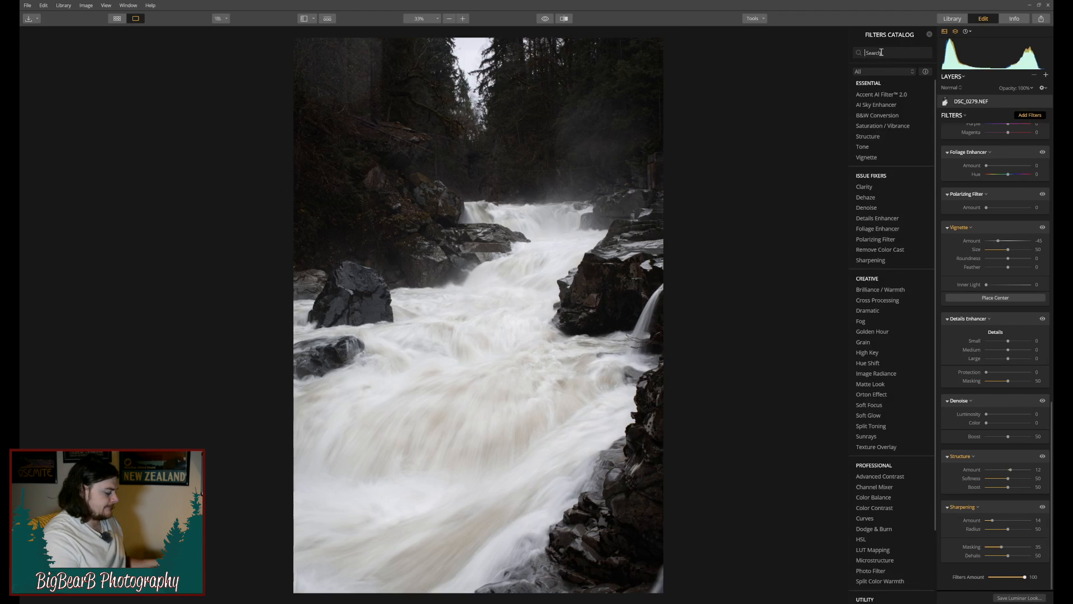
text(black)
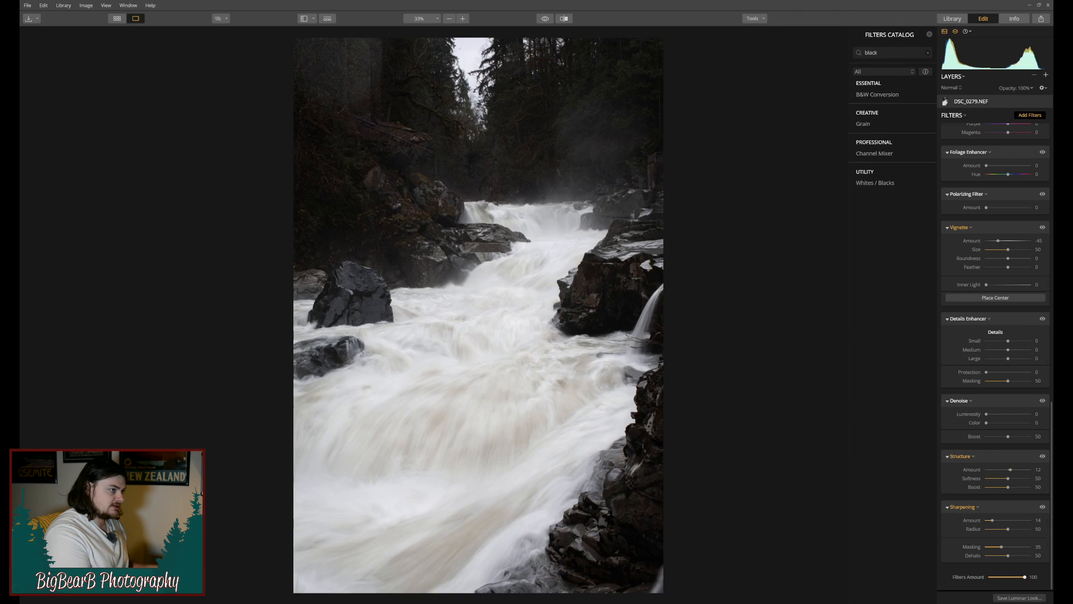
click(885, 94)
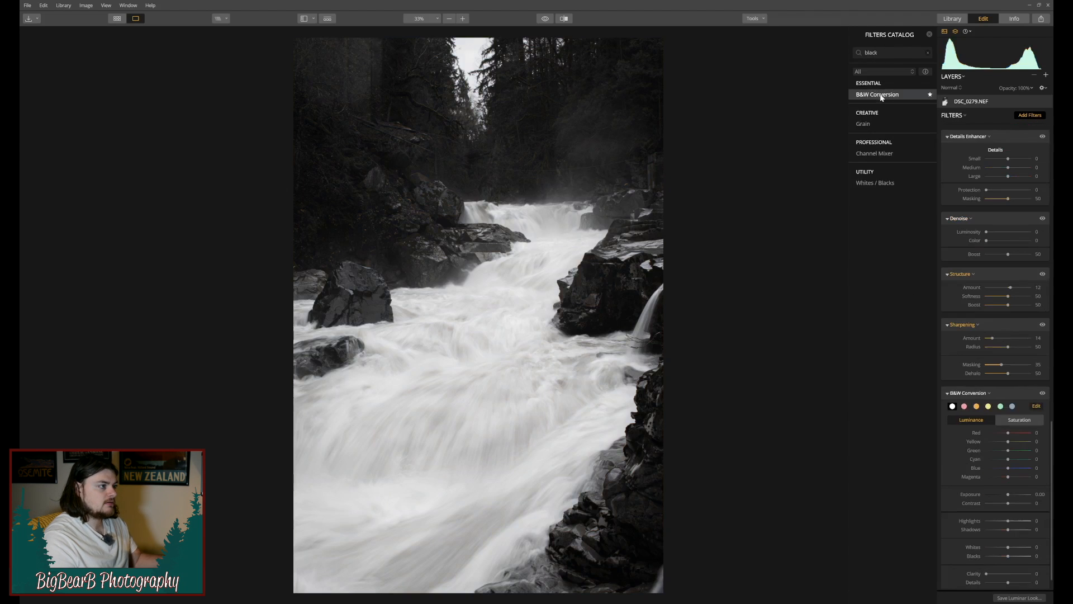
click(929, 34)
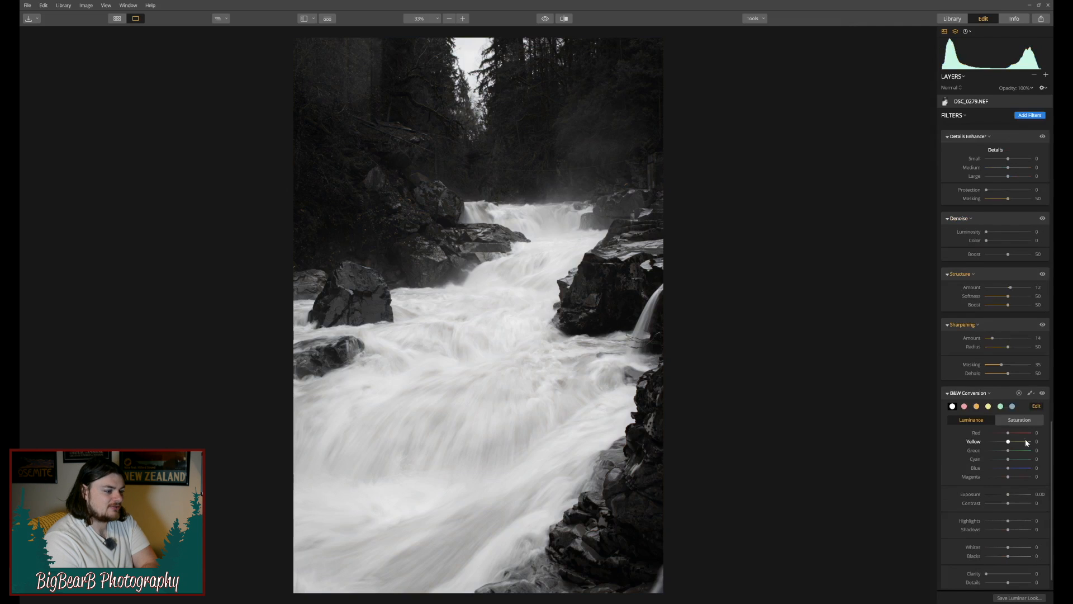
Step: Try the red, orange, yellow, green and blue color presets of B&W Conversion and return to the neutral white one
scroll(1026, 442, down, 1)
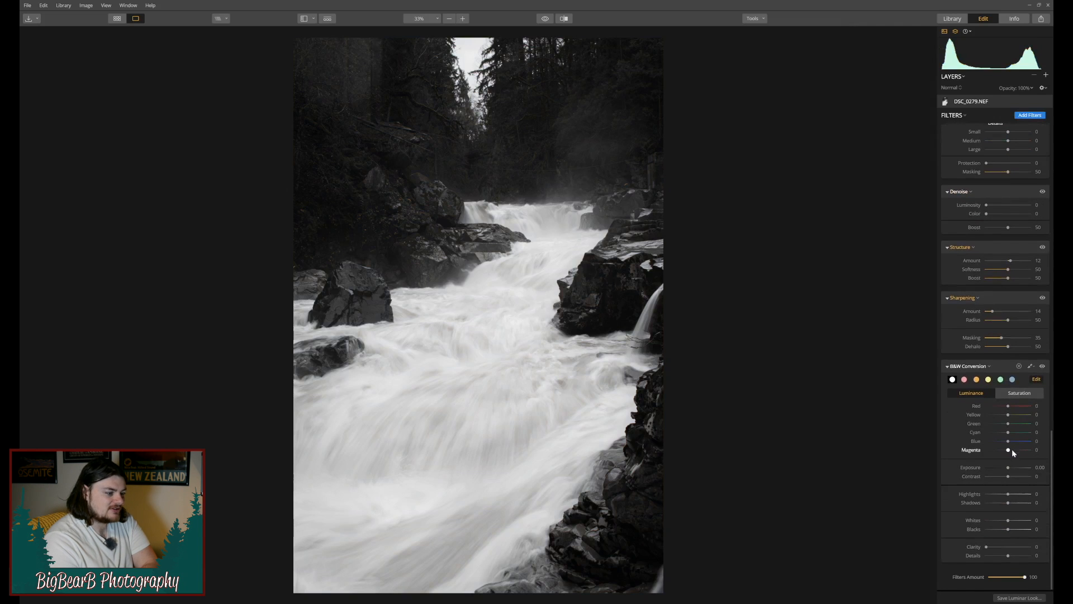
click(964, 380)
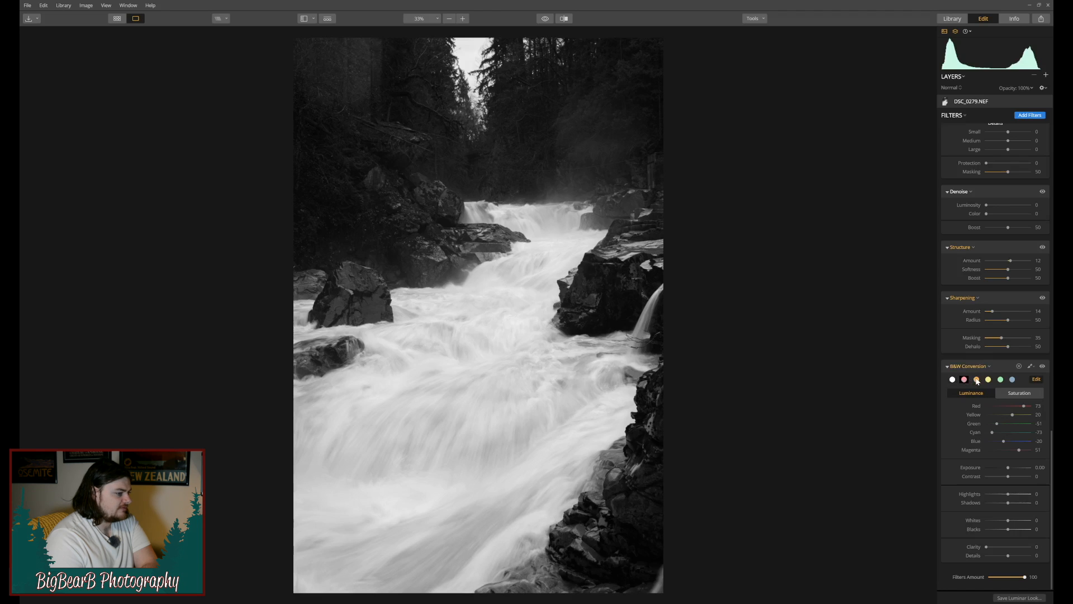
click(976, 380)
click(988, 379)
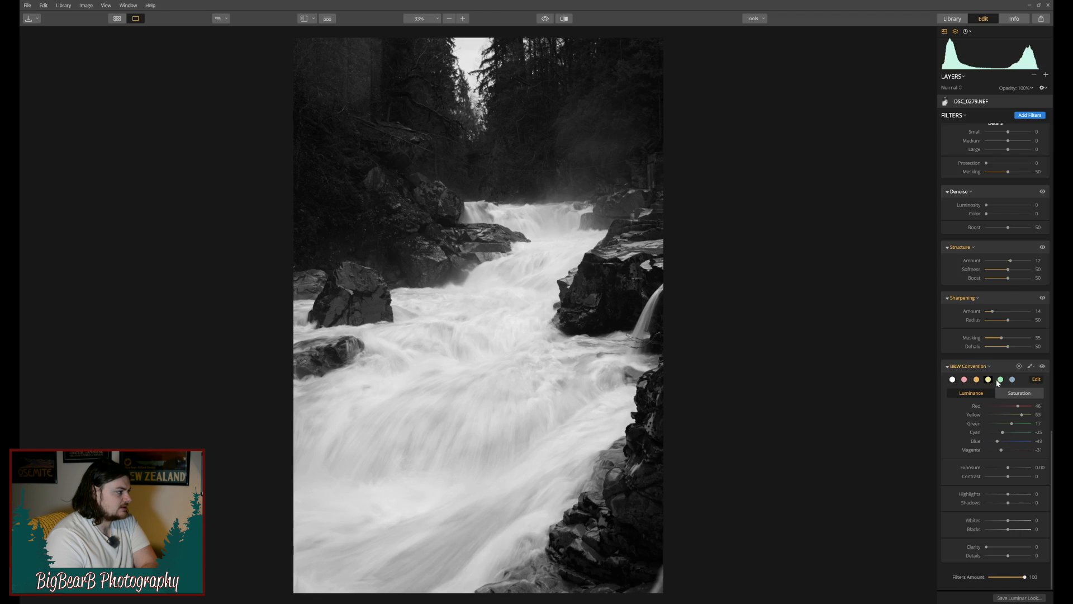
click(1001, 379)
click(1013, 380)
click(1013, 380)
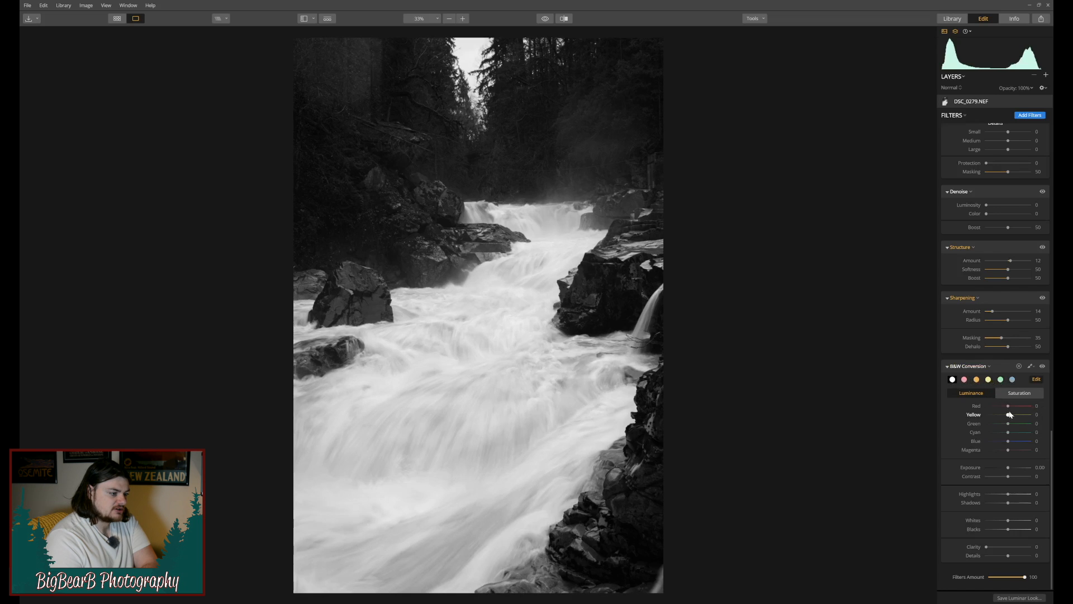
drag(1010, 478, 1010, 477)
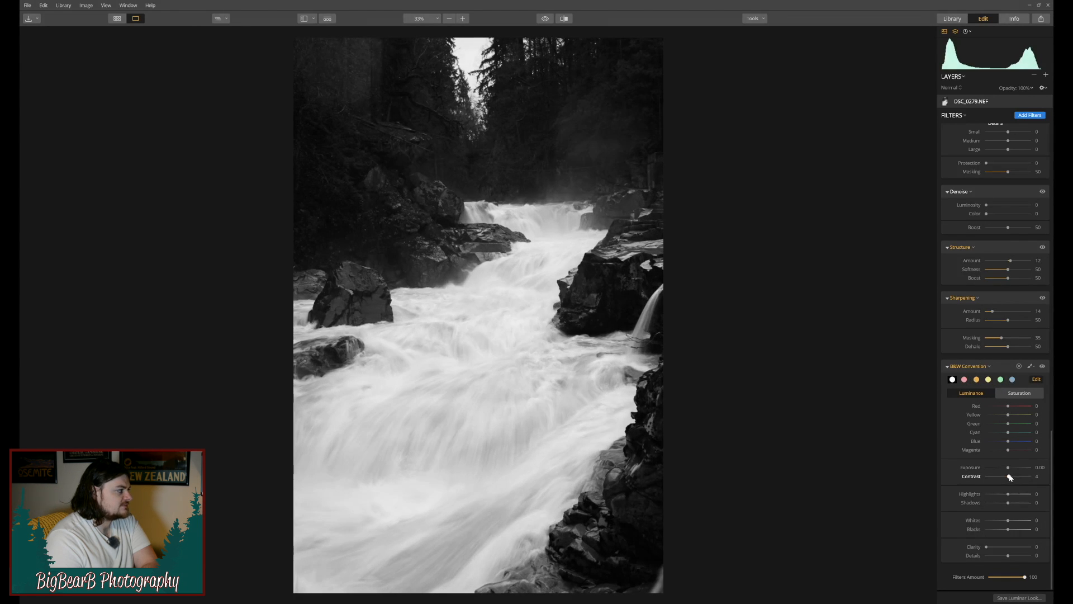
double_click(1010, 477)
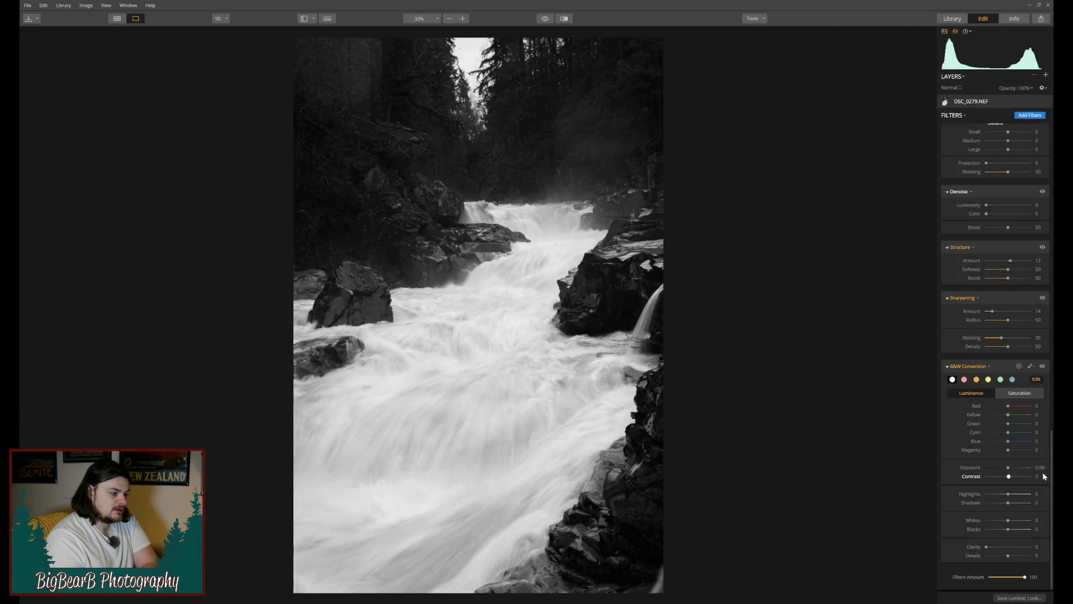
click(1037, 475)
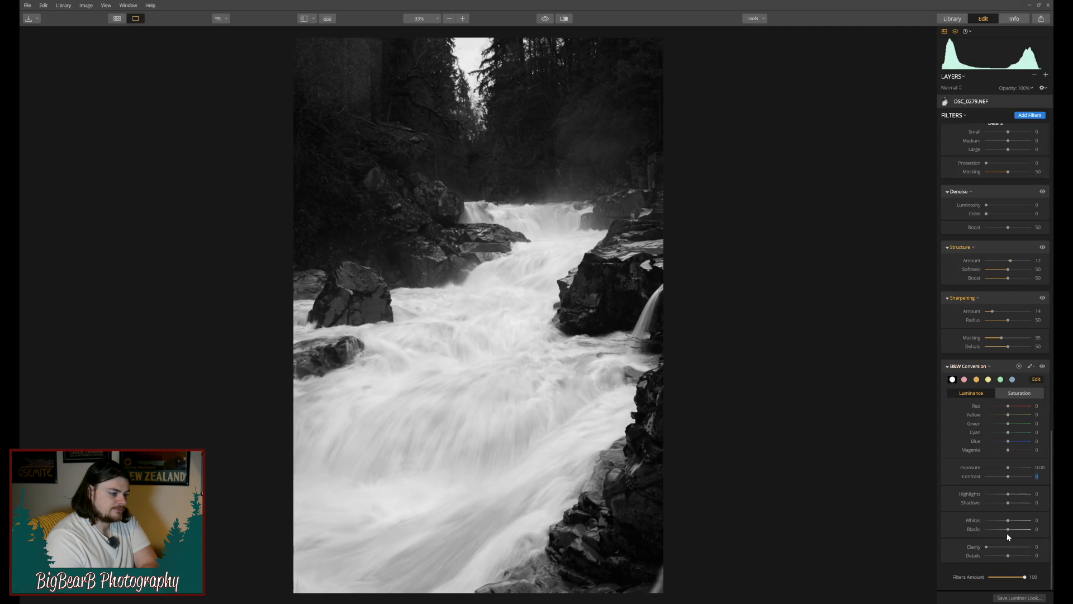
Step: In B&W Conversion, set Whites to -19, Blacks to -8 and Details to 31
drag(1008, 530, 1004, 522)
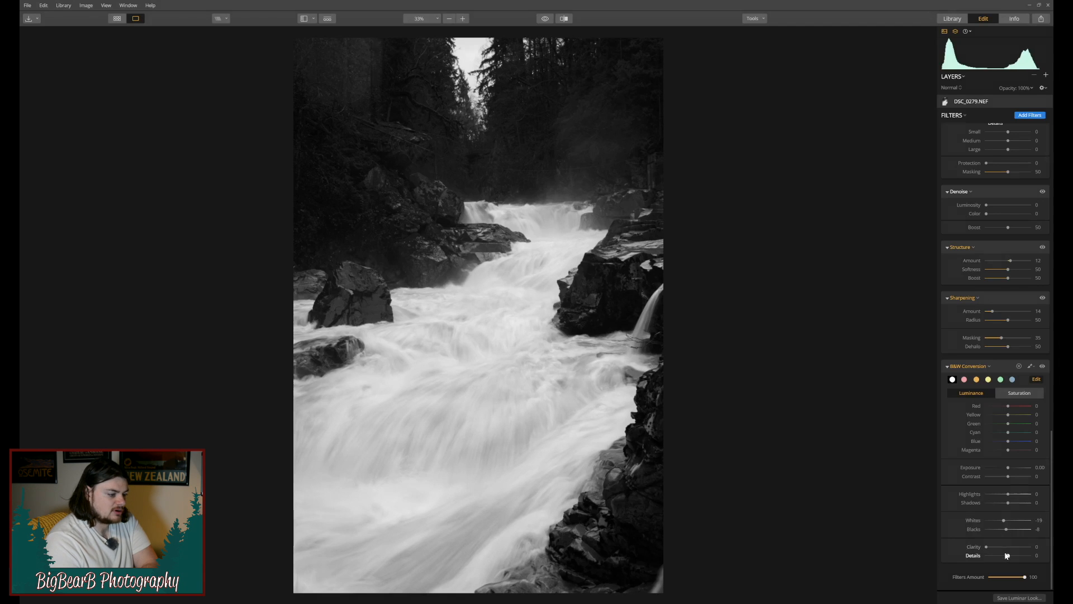
drag(1009, 556, 1017, 555)
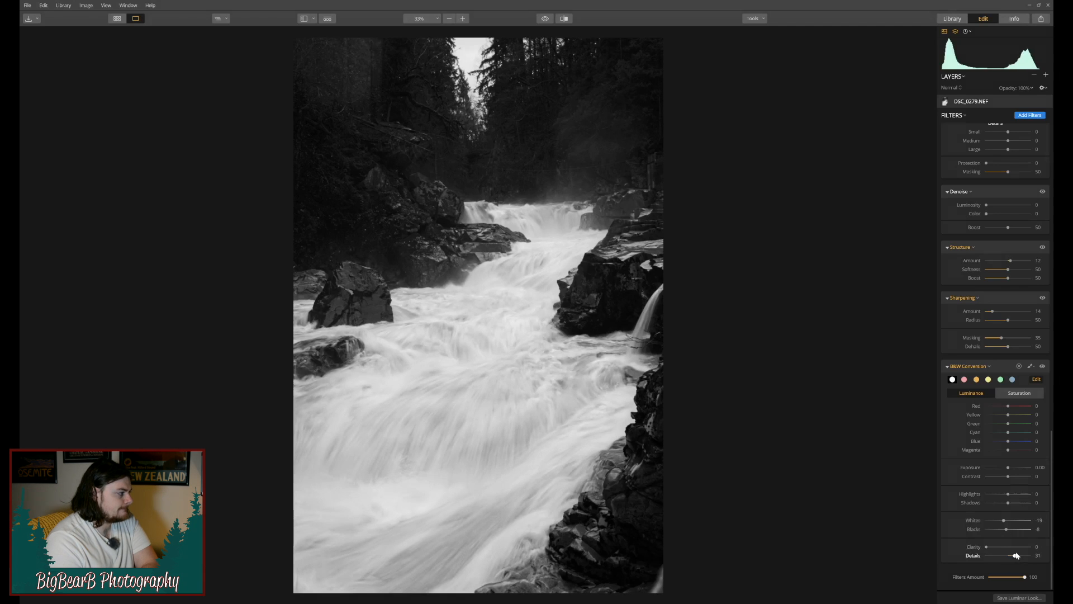
Step: Compare the river photo with and without the B&W Conversion filter several times and leave the filter switched off
click(1043, 367)
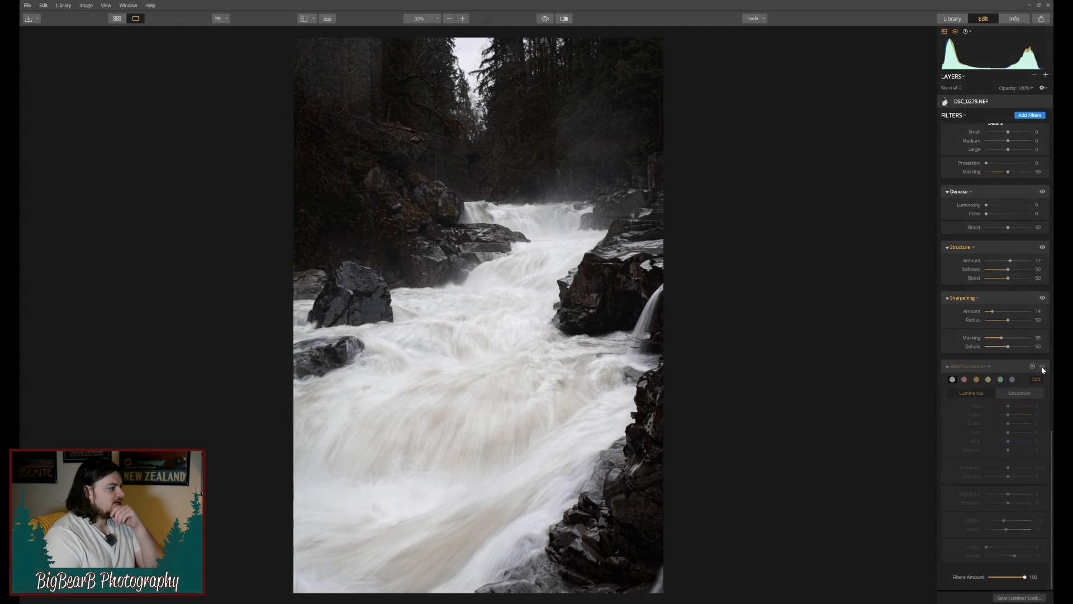
click(1043, 367)
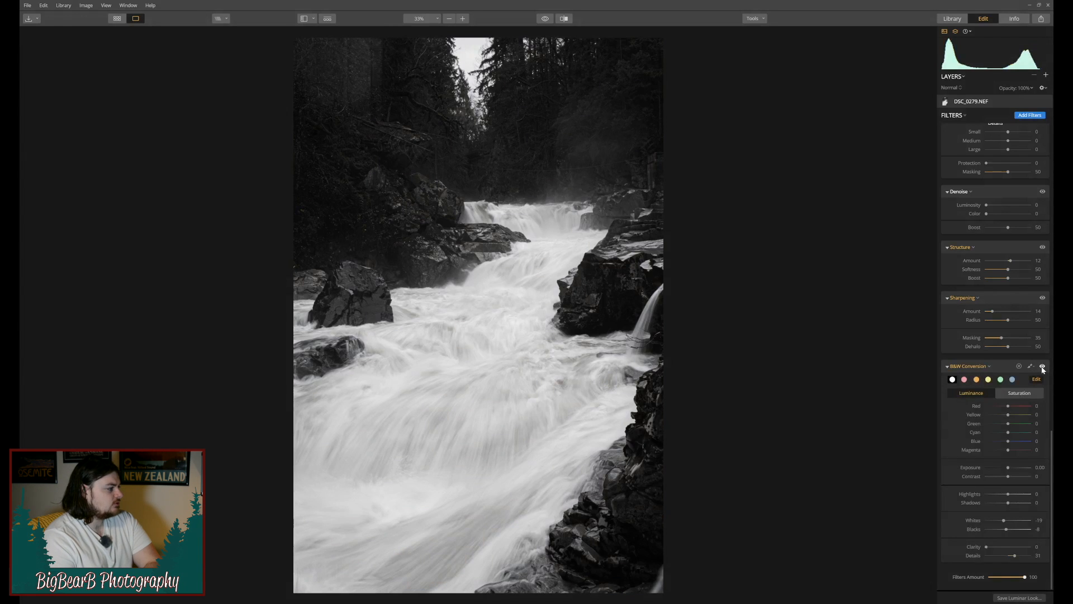
click(1042, 367)
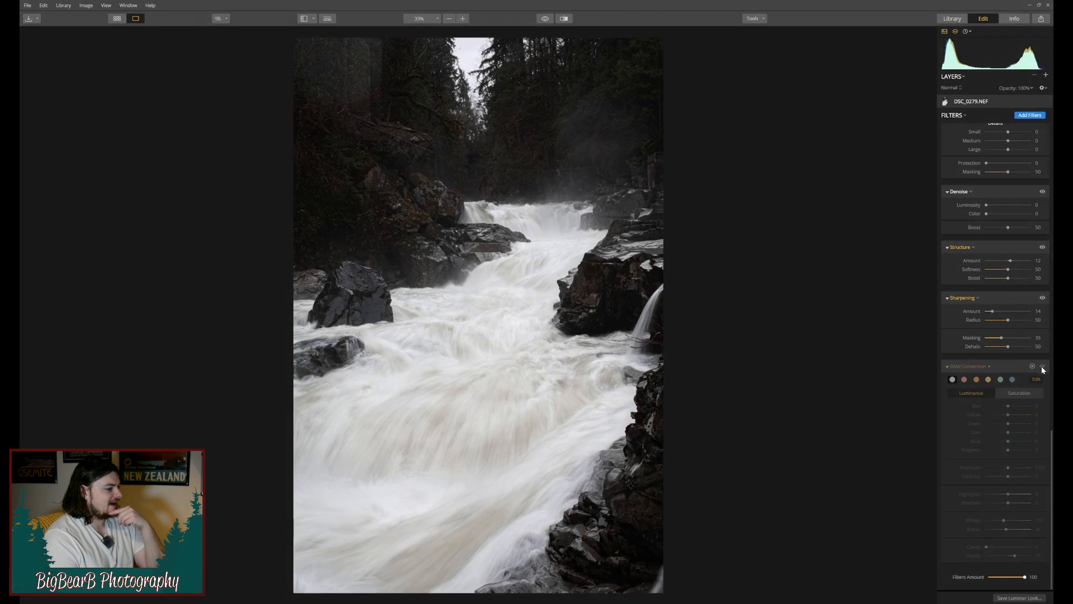
click(1043, 367)
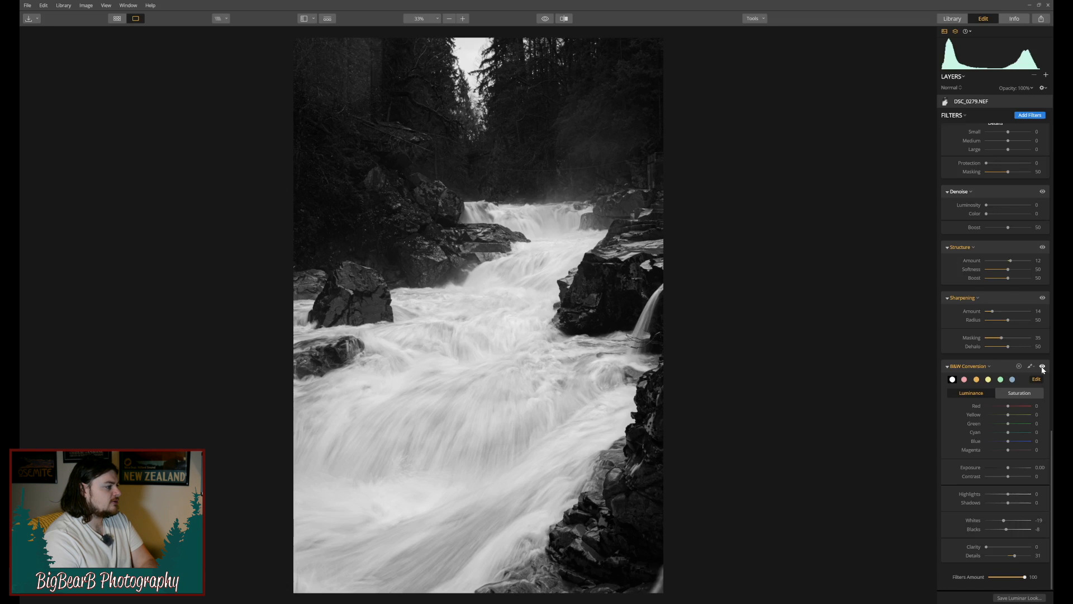
click(1042, 367)
click(1042, 367)
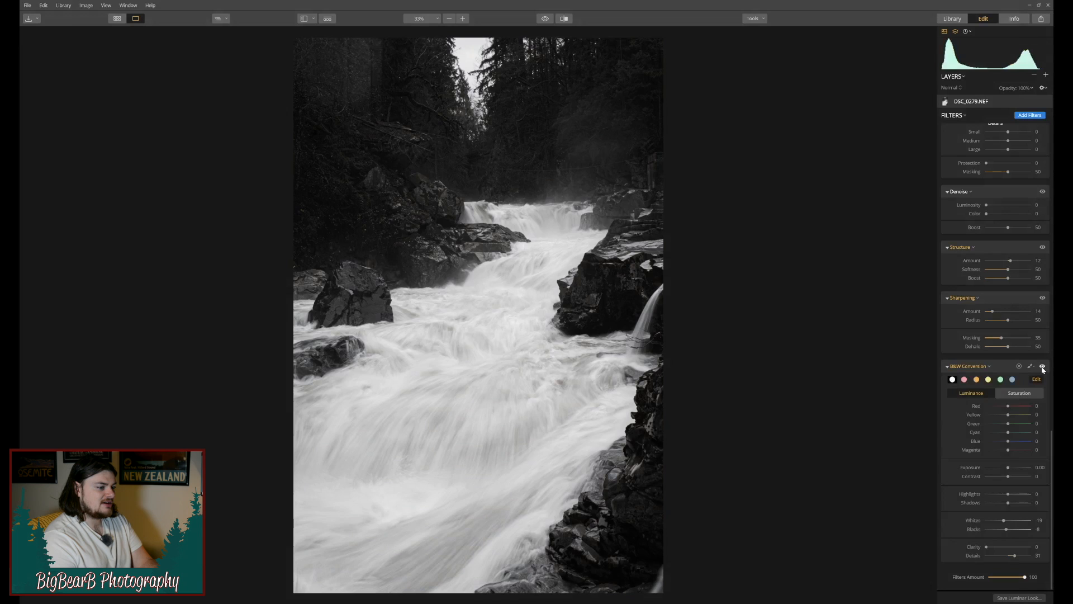
click(1042, 367)
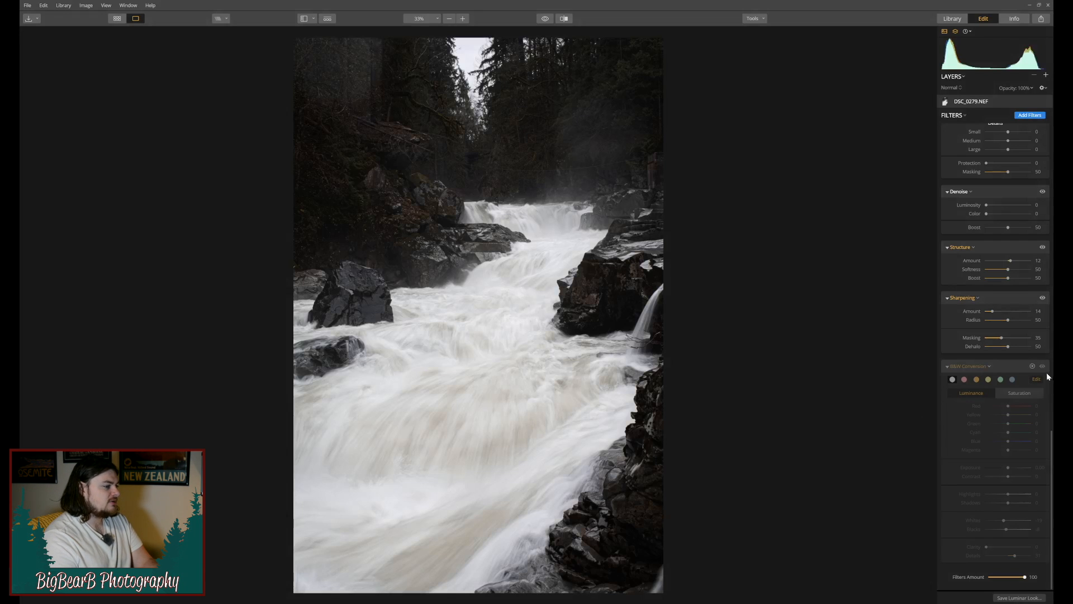
click(1043, 367)
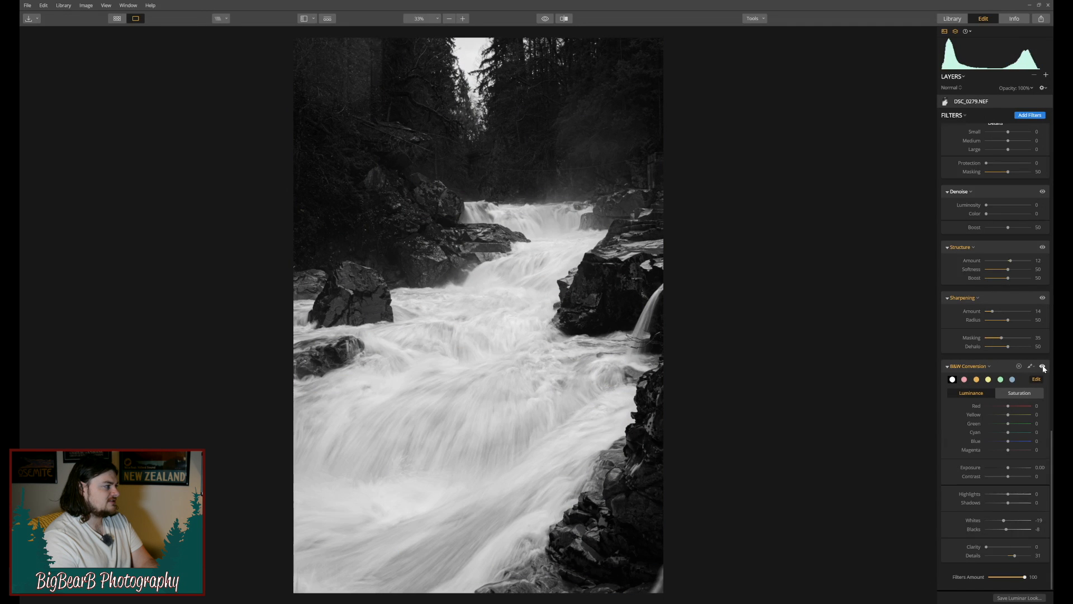
click(1043, 366)
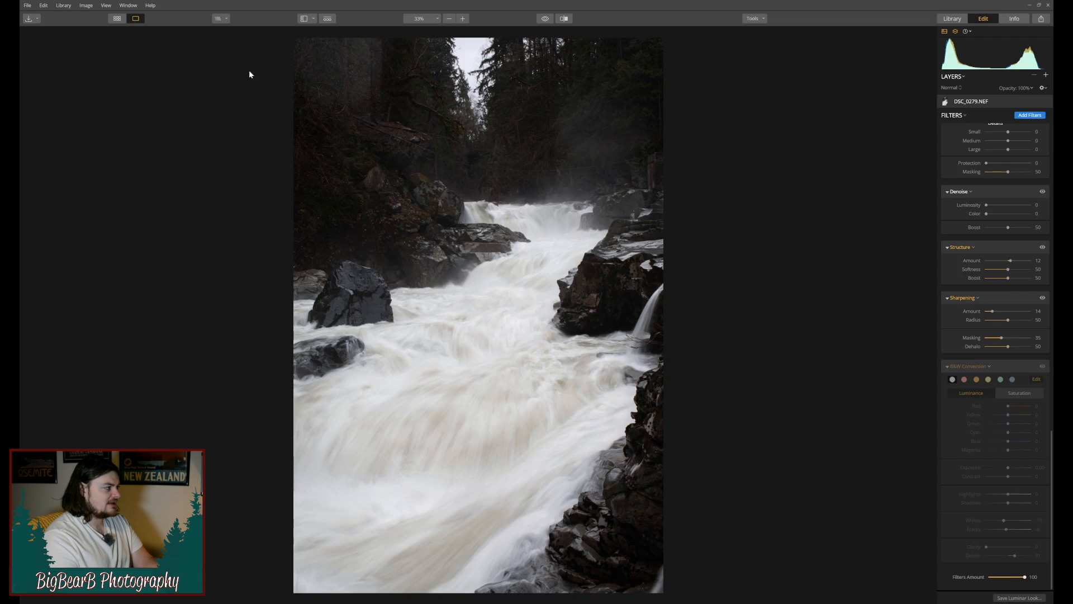
Step: Open the waterfall photo DSC_0286.NEF for editing and set RAW Develop Contrast to 13, Highlights to 32, Shadows to -17, Whites to 6 and Blacks to -4
click(118, 18)
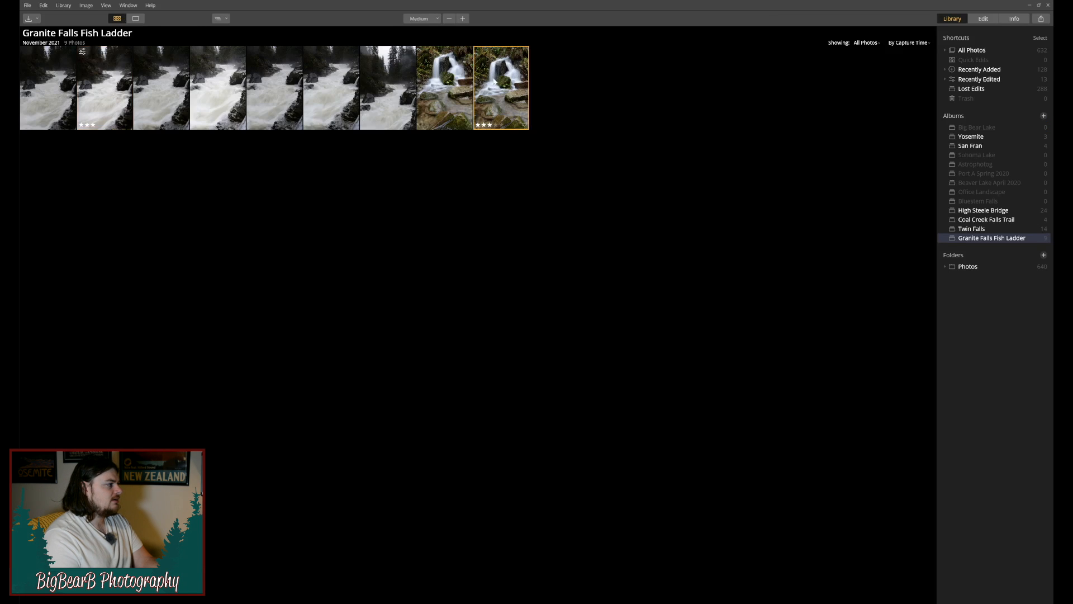
click(982, 19)
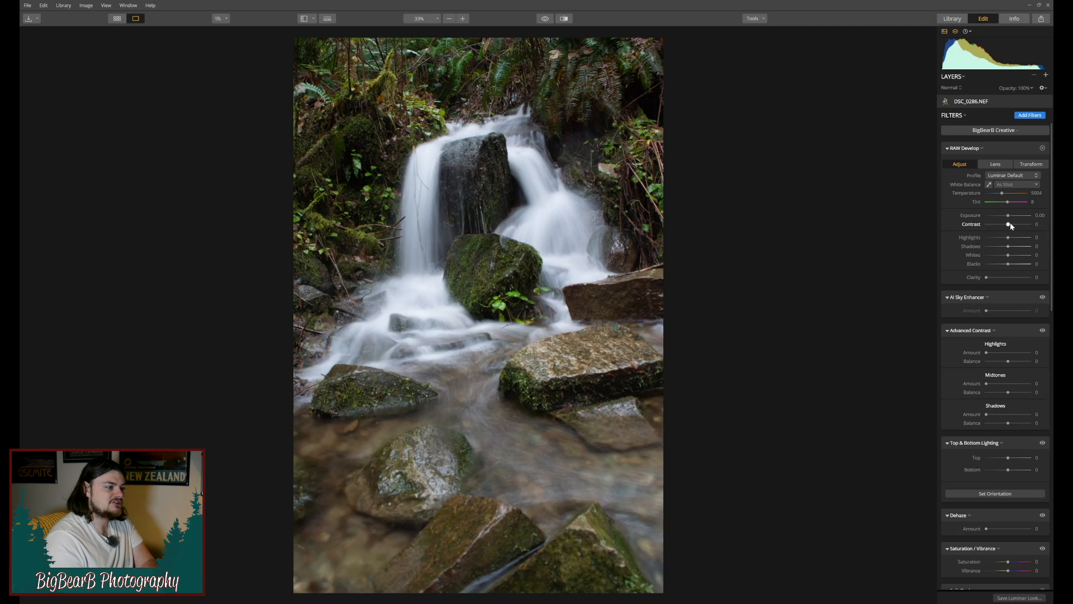
drag(1011, 226, 1012, 226)
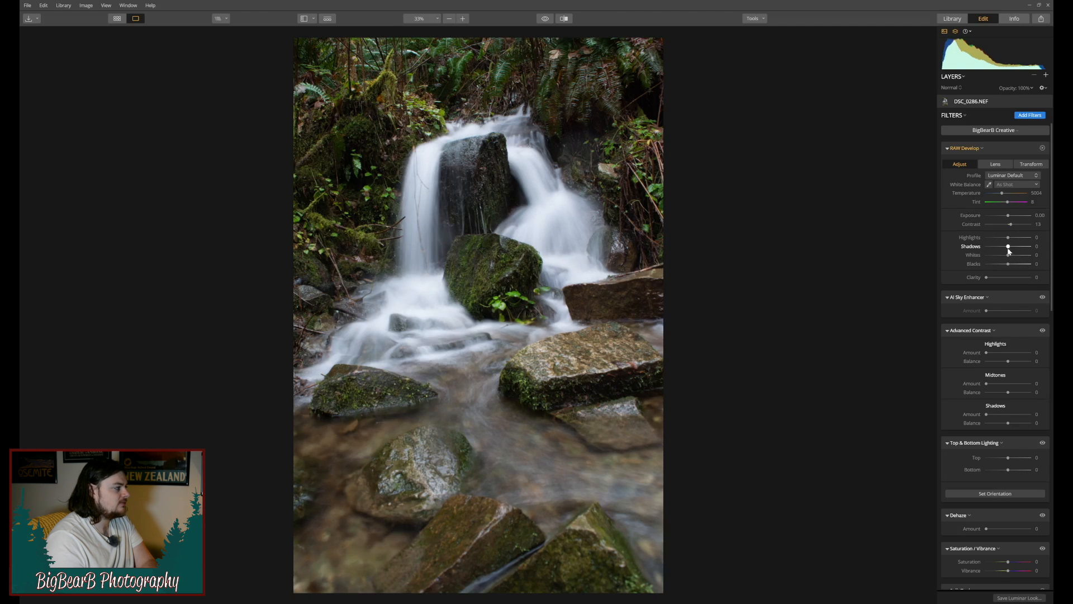
drag(1009, 240, 1005, 250)
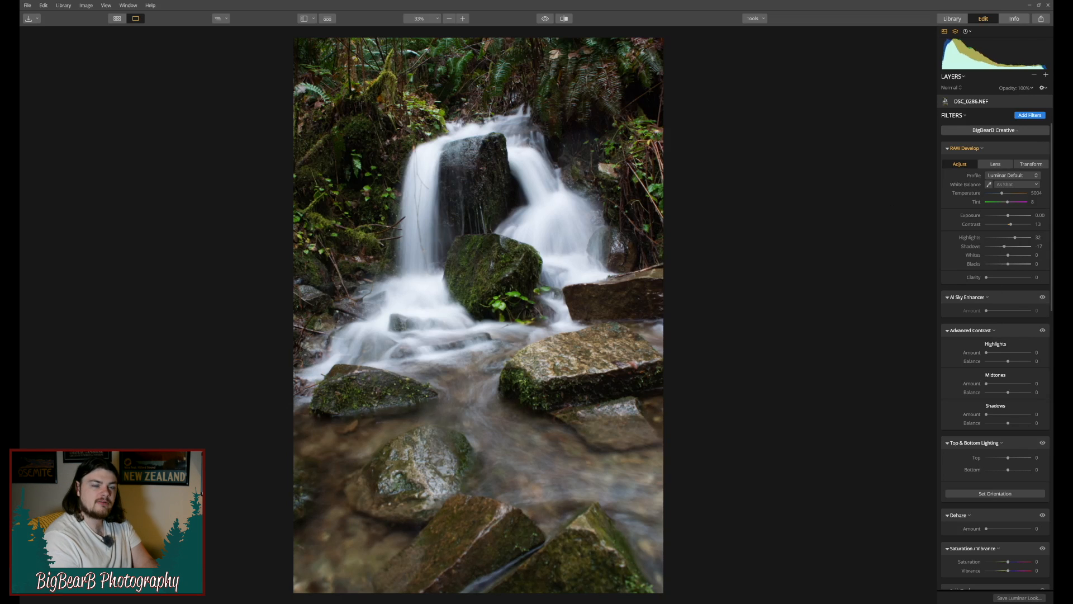
drag(1008, 258, 1010, 258)
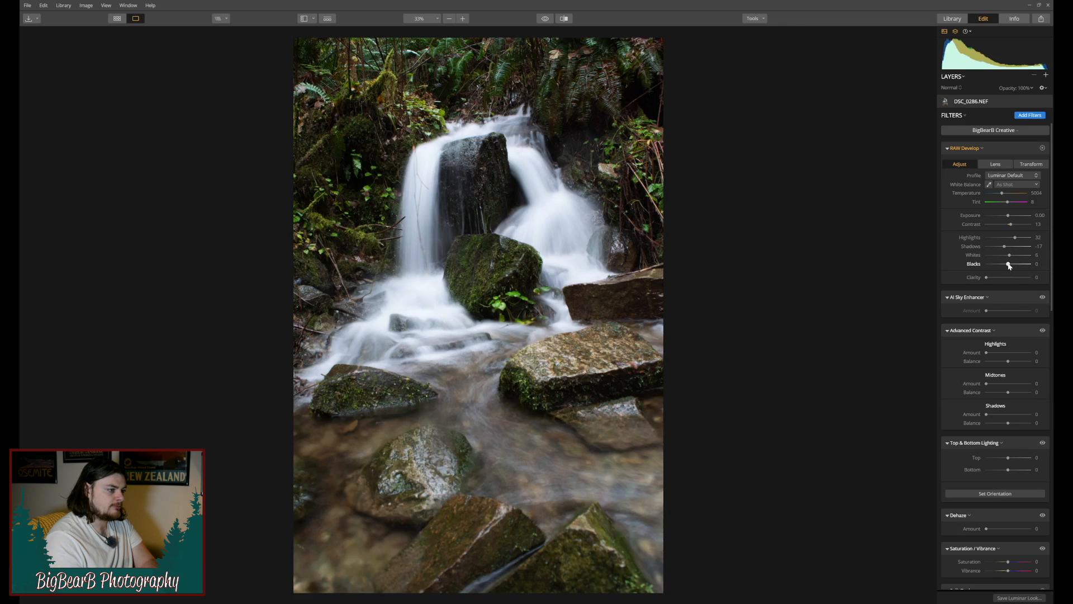
drag(1010, 264, 1009, 266)
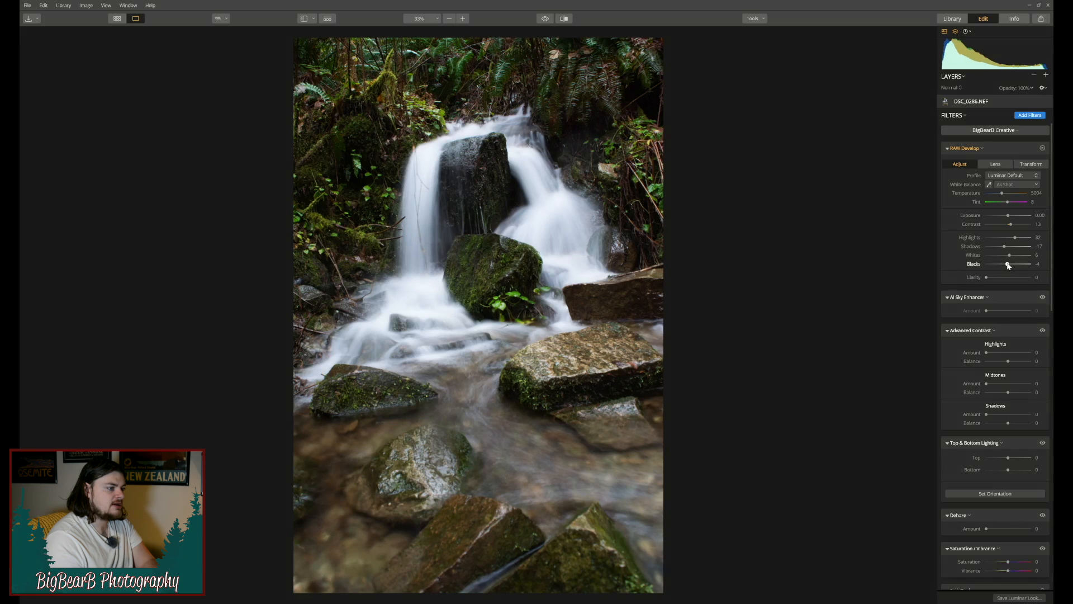
Step: Set Advanced Contrast amount/balance to 19/-32 for Highlights, 19/30 for Midtones and 11/8 for Shadows, and lower the Bottom lighting to -25
scroll(1004, 281, down, 1)
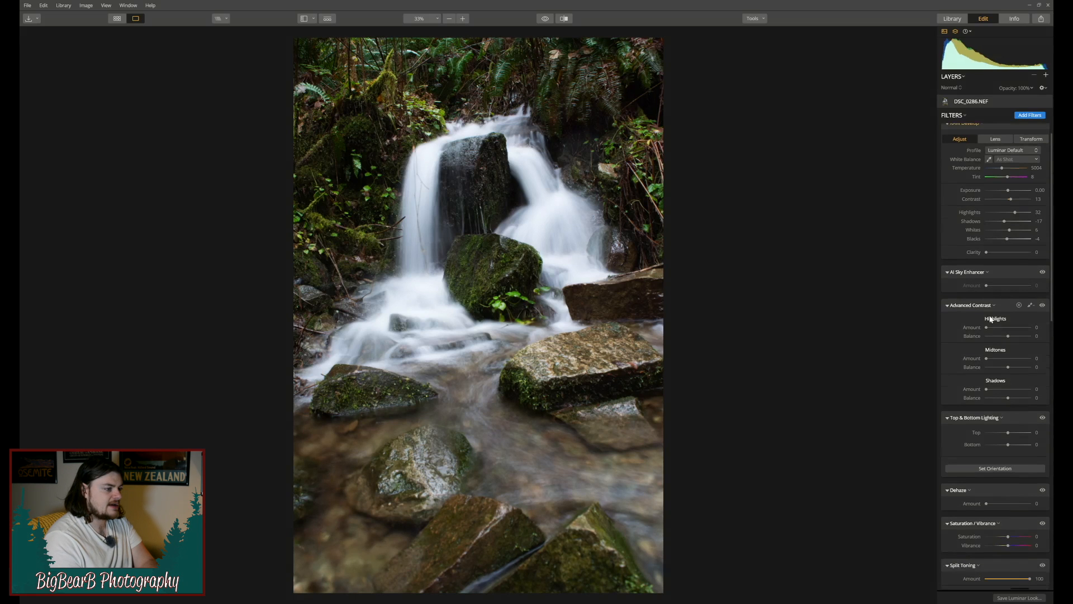
drag(987, 330, 1002, 337)
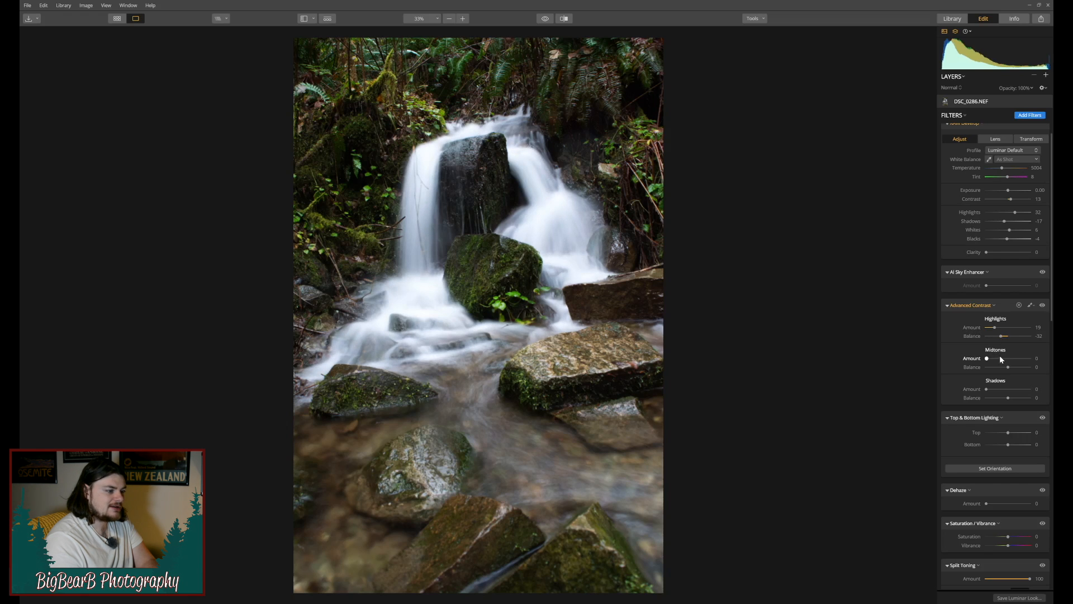
drag(987, 358, 1015, 368)
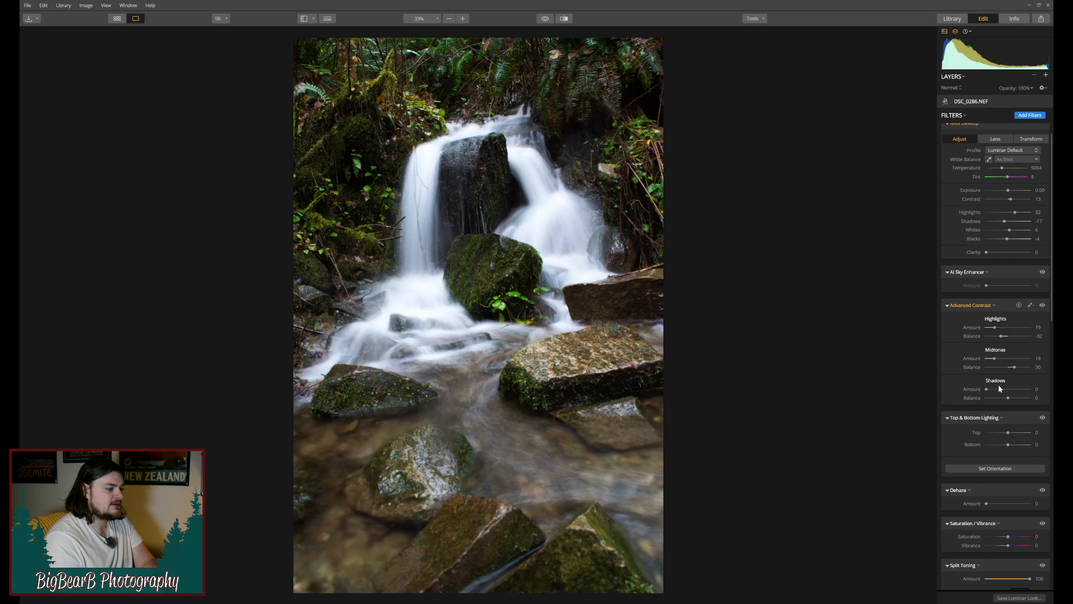
drag(986, 389, 1011, 400)
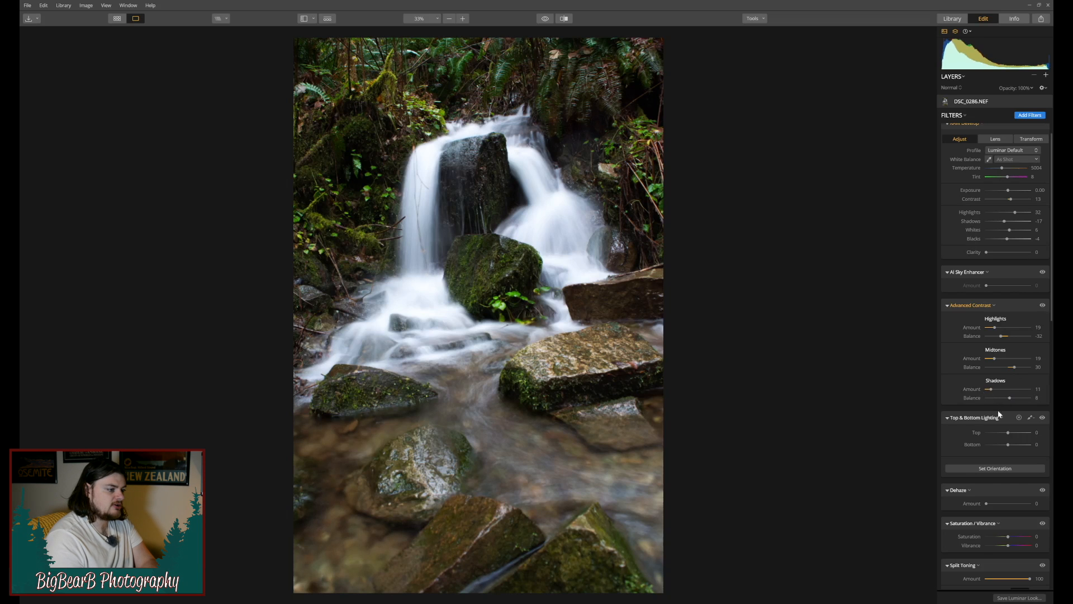
scroll(988, 418, down, 1)
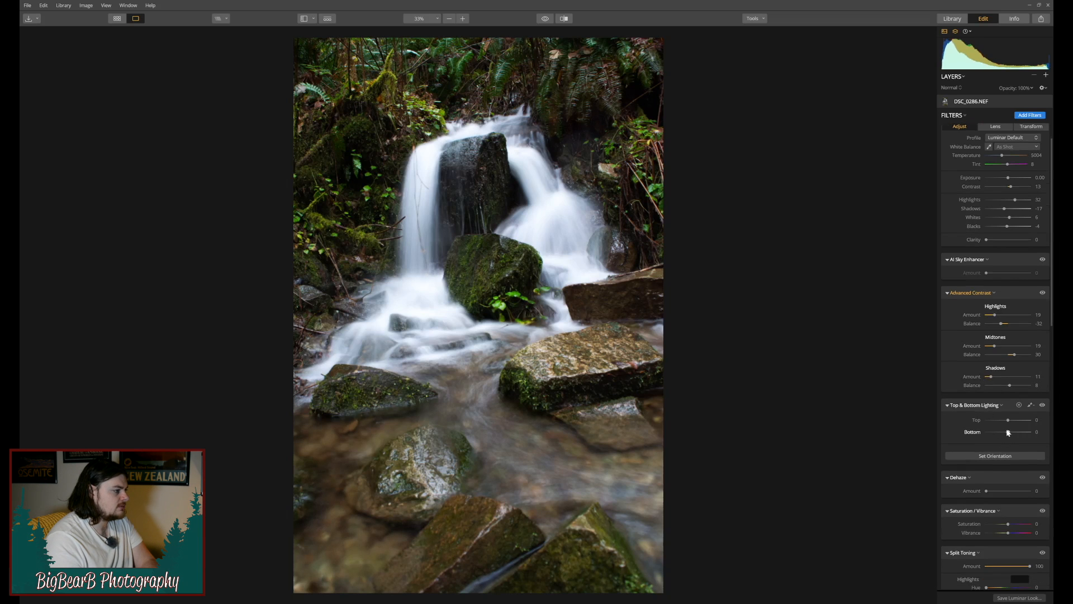
drag(1008, 432, 1004, 434)
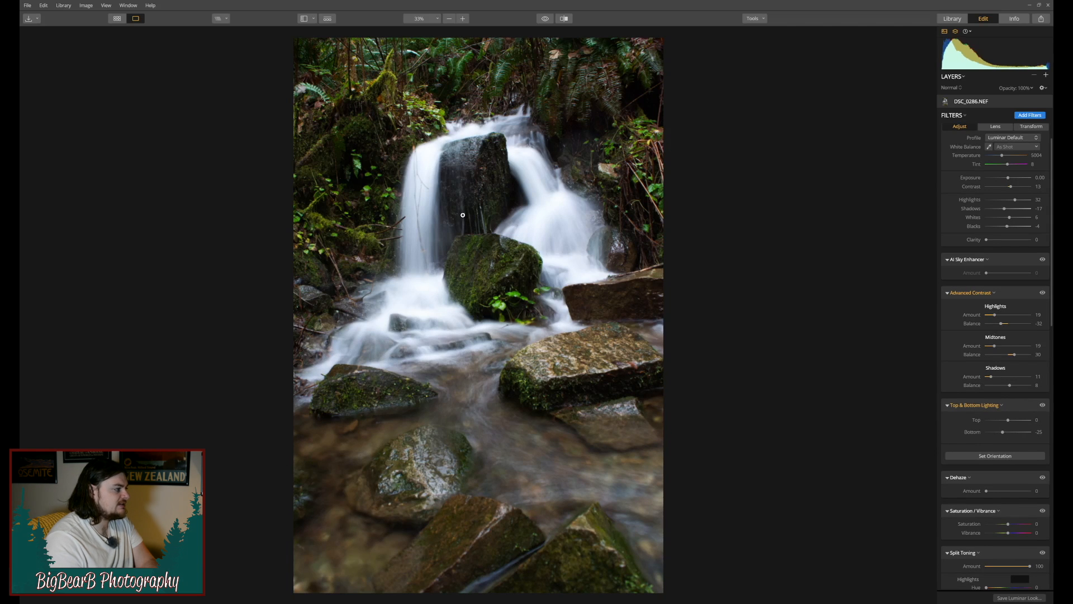
Step: In Split Toning, set Shadows to hue 29 and saturation 6, Highlights to hue 122 and saturation 0, and shift the balance slightly towards the highlights
scroll(1001, 430, down, 4)
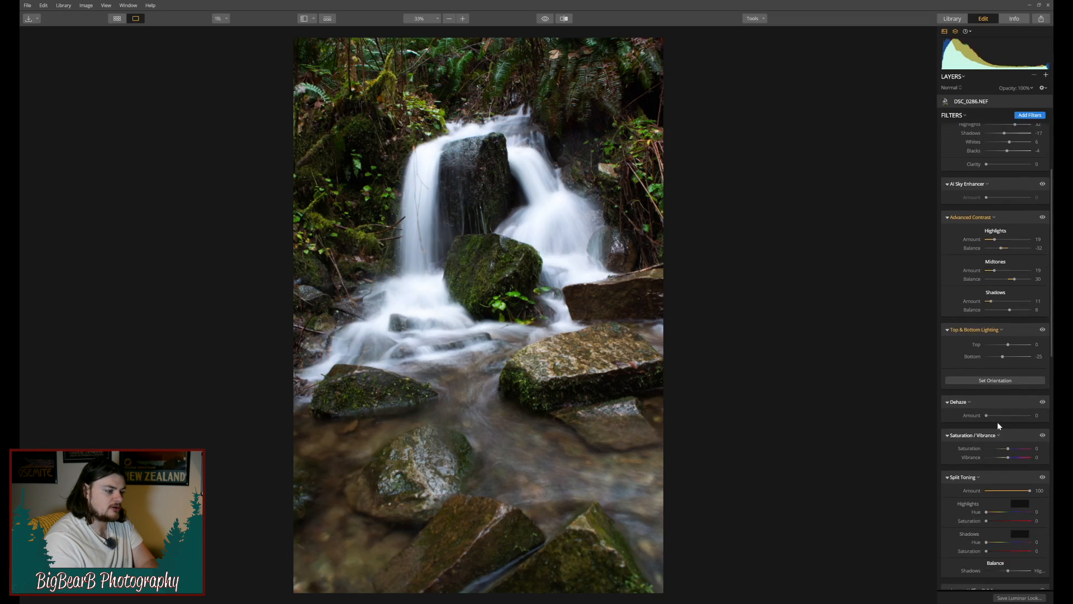
scroll(998, 425, down, 6)
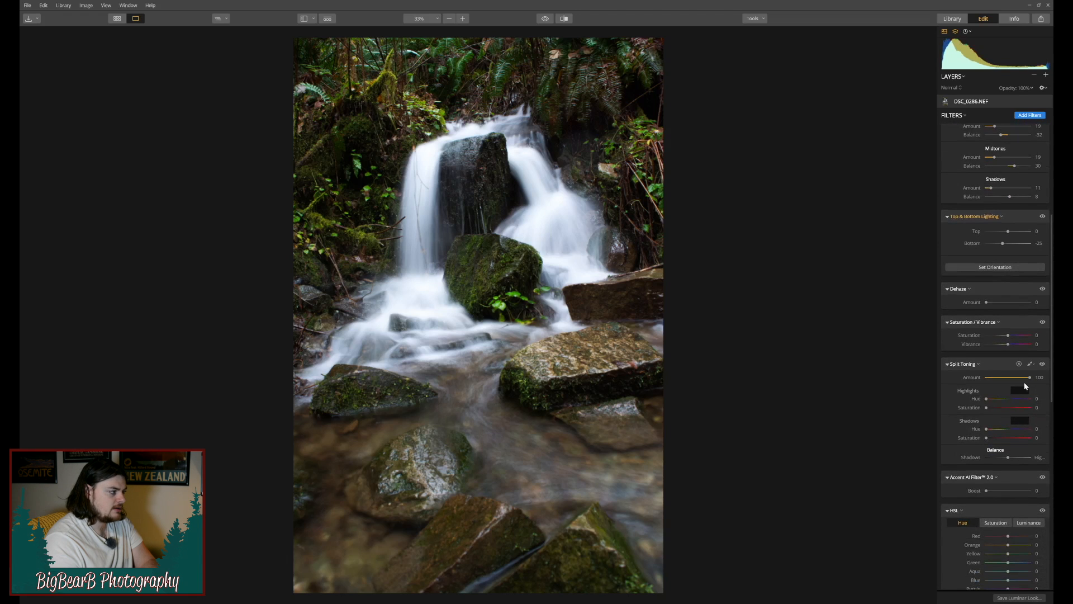
click(997, 428)
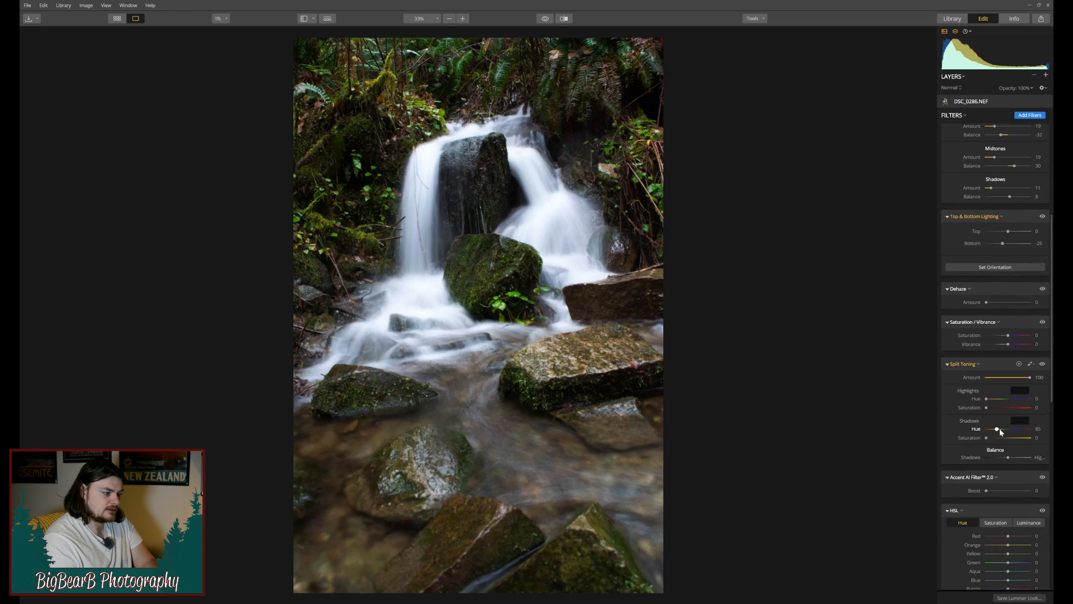
drag(998, 431, 989, 439)
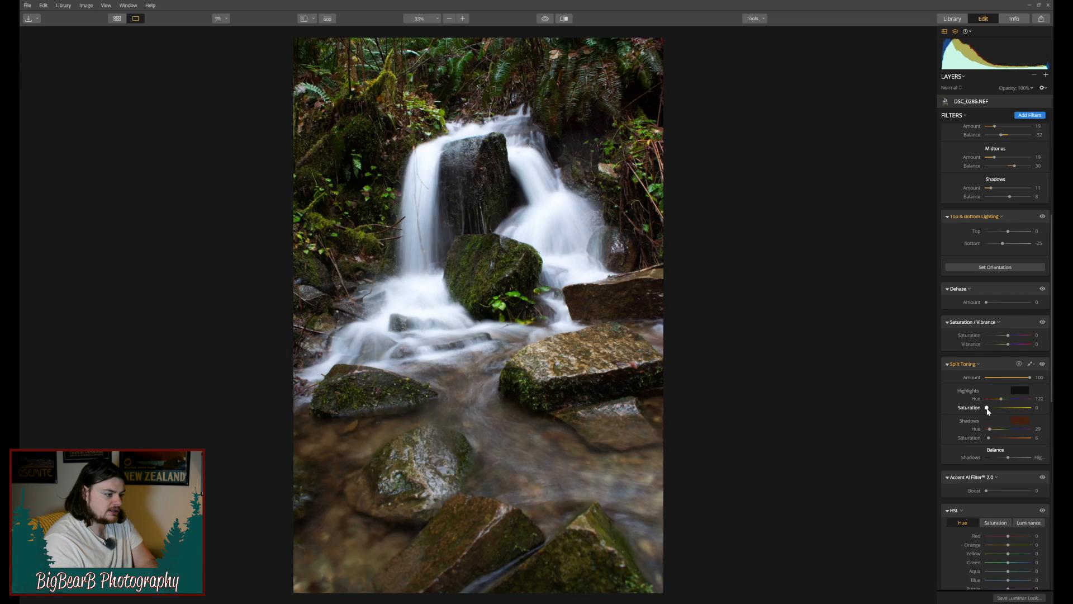
drag(987, 410, 985, 412)
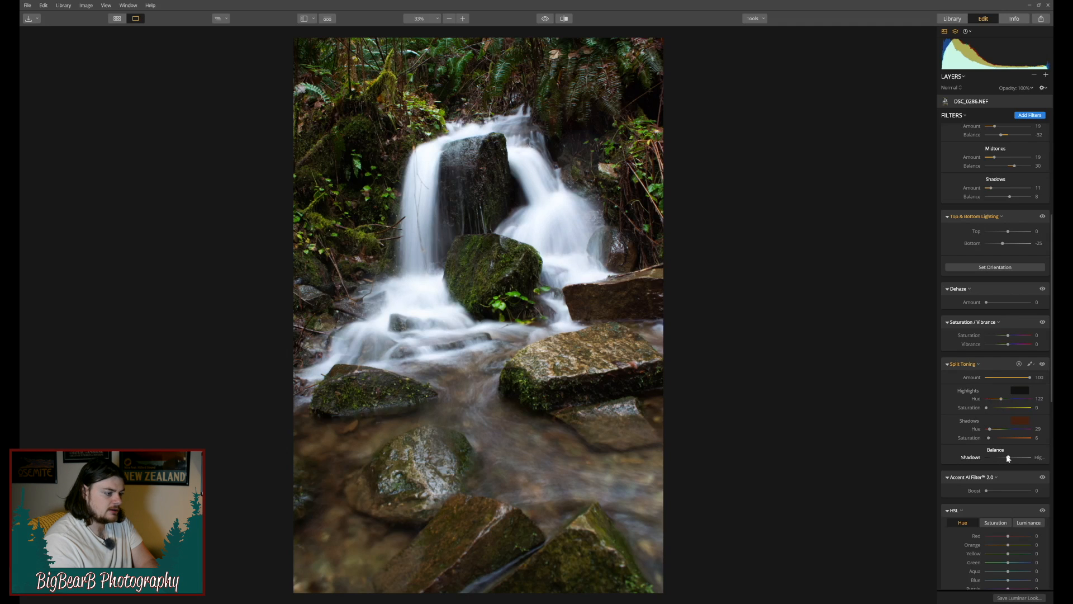
drag(1008, 458, 1013, 456)
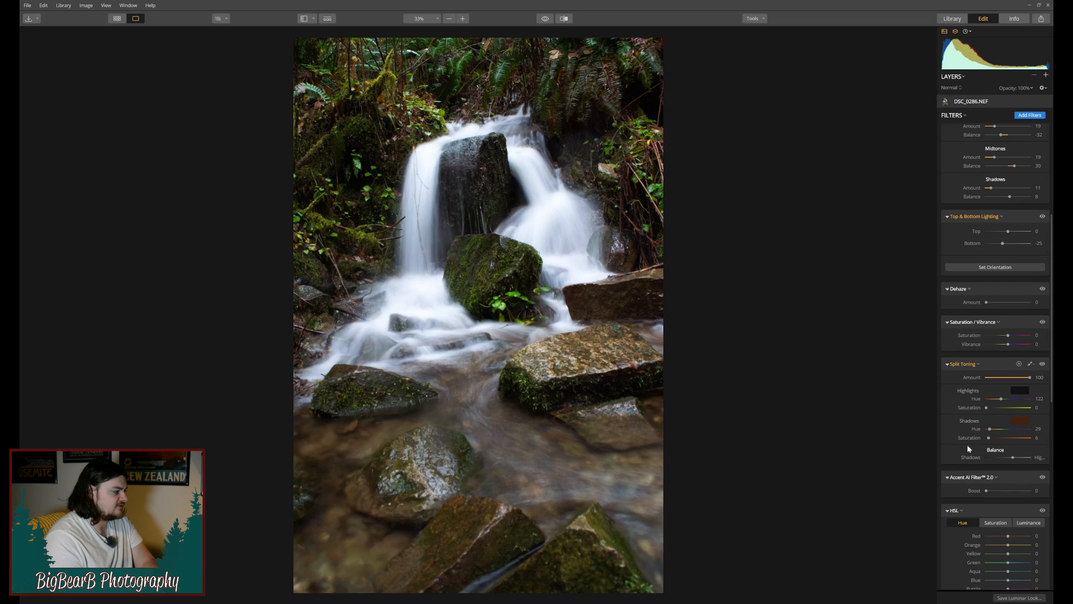
Step: Darken the foliage colors in HSL Luminance by setting Yellow to -16, Green to -23 and Aqua to -48
scroll(953, 427, down, 5)
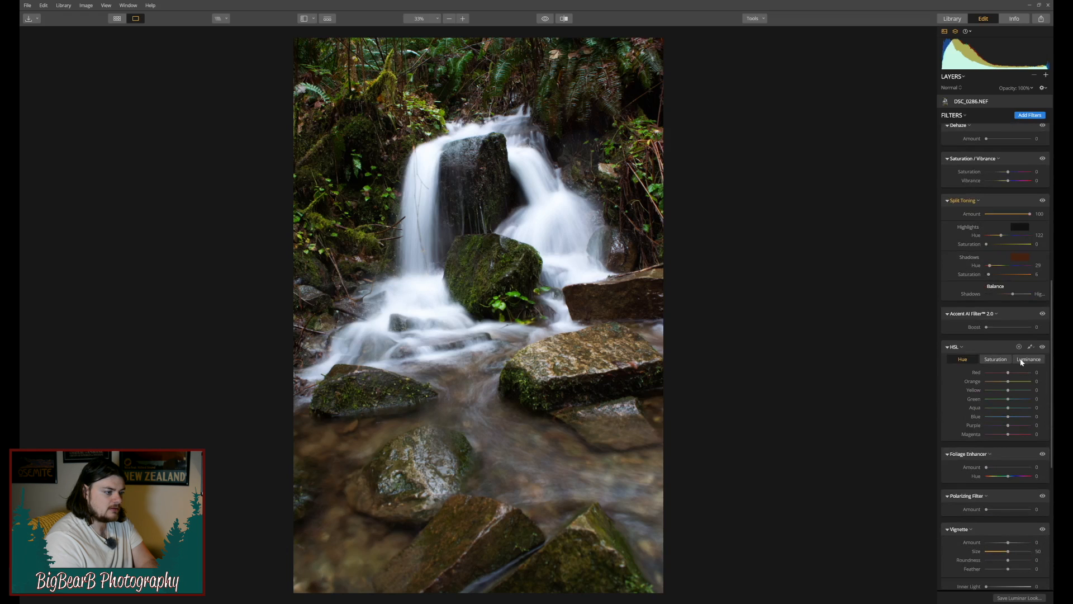
click(1018, 363)
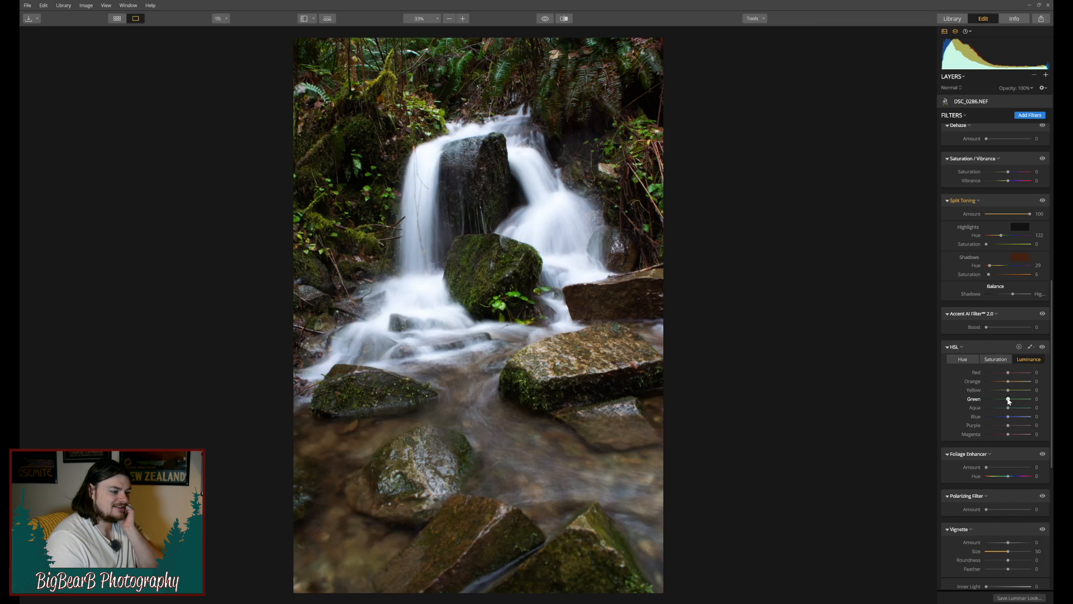
drag(1009, 401, 1007, 400)
mouse_move(1004, 400)
mouse_down()
mouse_move(1006, 392)
mouse_move(994, 394)
mouse_move(1005, 394)
mouse_up()
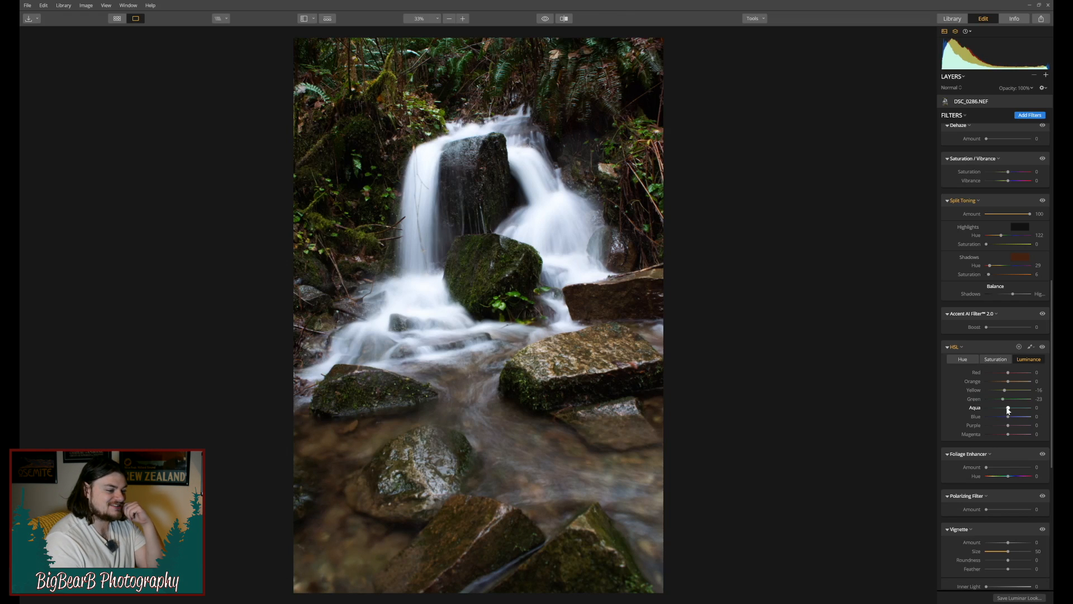
mouse_move(1009, 408)
mouse_down()
mouse_move(1017, 410)
mouse_move(997, 408)
mouse_up()
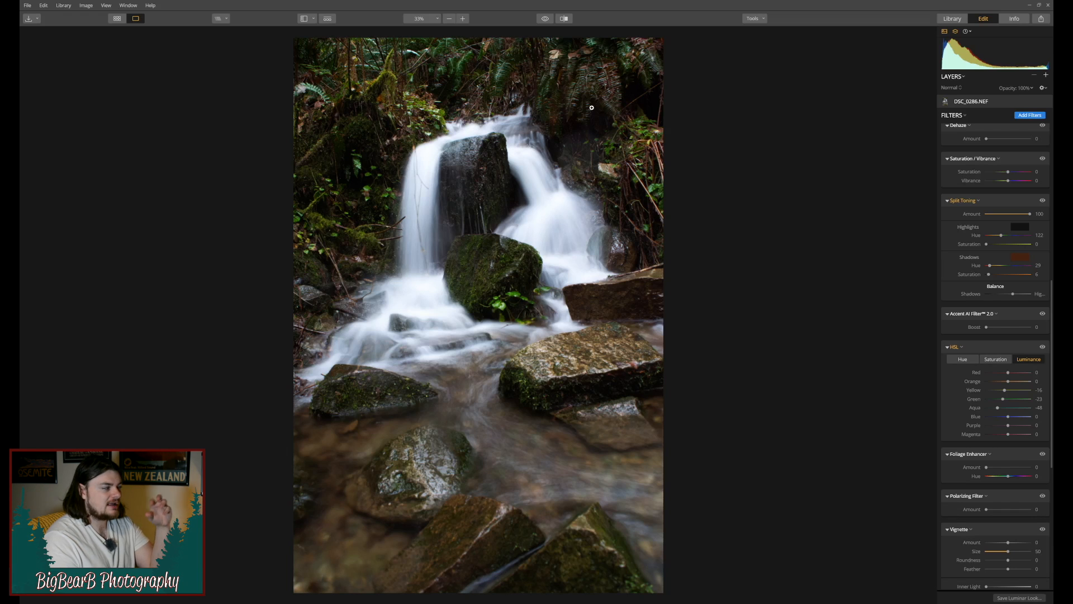
Step: In HSL Saturation, set Yellow to -19, Green to -36 and Aqua to 32
click(998, 361)
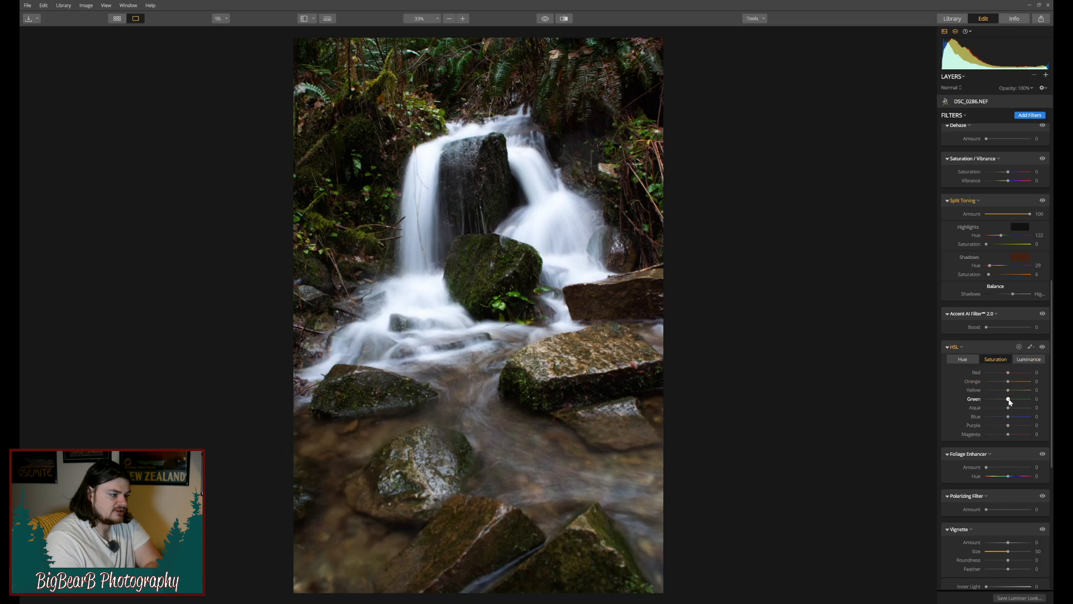
mouse_move(1009, 400)
mouse_down()
mouse_move(996, 401)
mouse_move(1005, 392)
mouse_up()
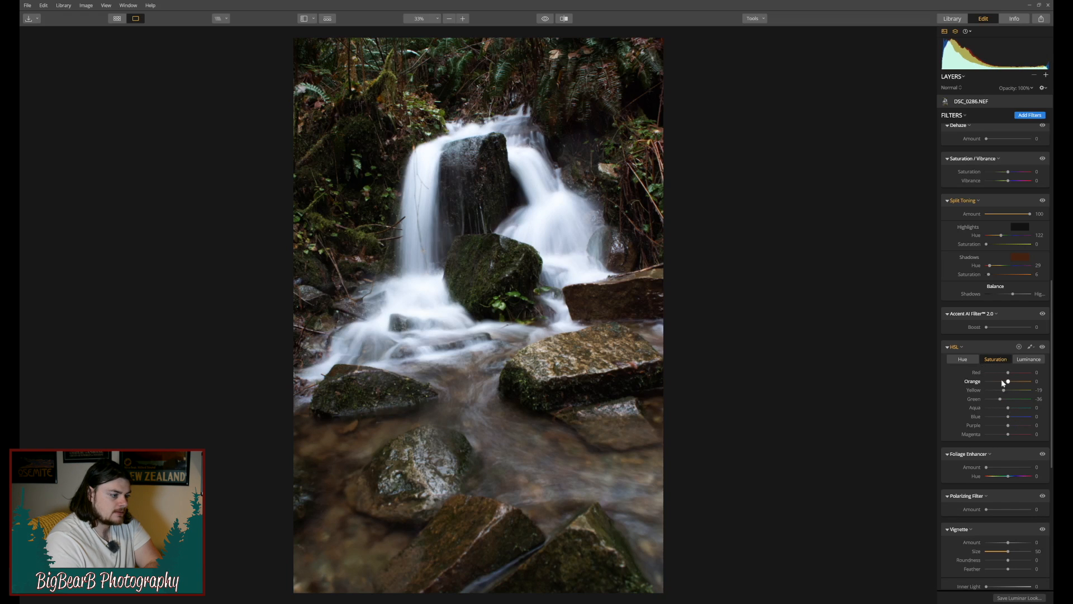
mouse_move(1007, 410)
mouse_down()
mouse_move(997, 408)
mouse_move(1014, 403)
mouse_up()
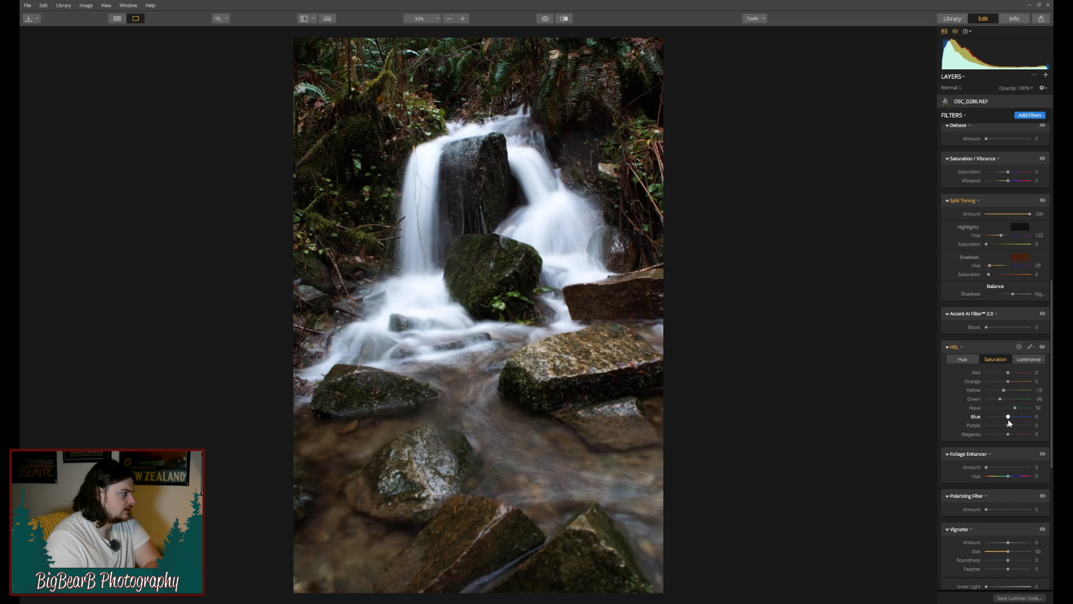
Step: In HSL Hue, set Orange to -38, Yellow to -34, Green to -26 and Aqua to -13
click(969, 359)
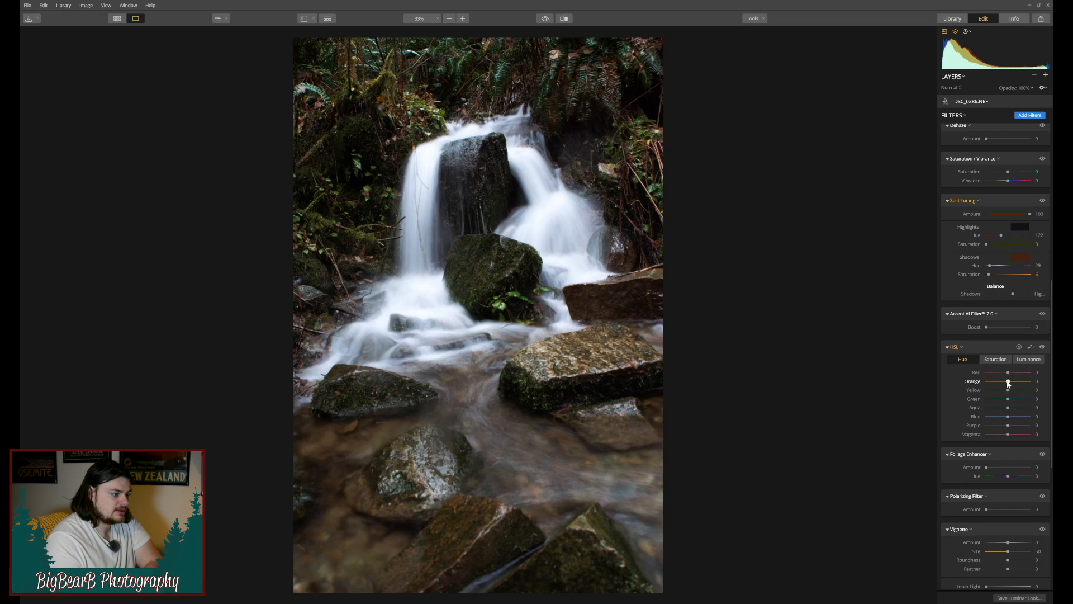
drag(1009, 384, 1001, 383)
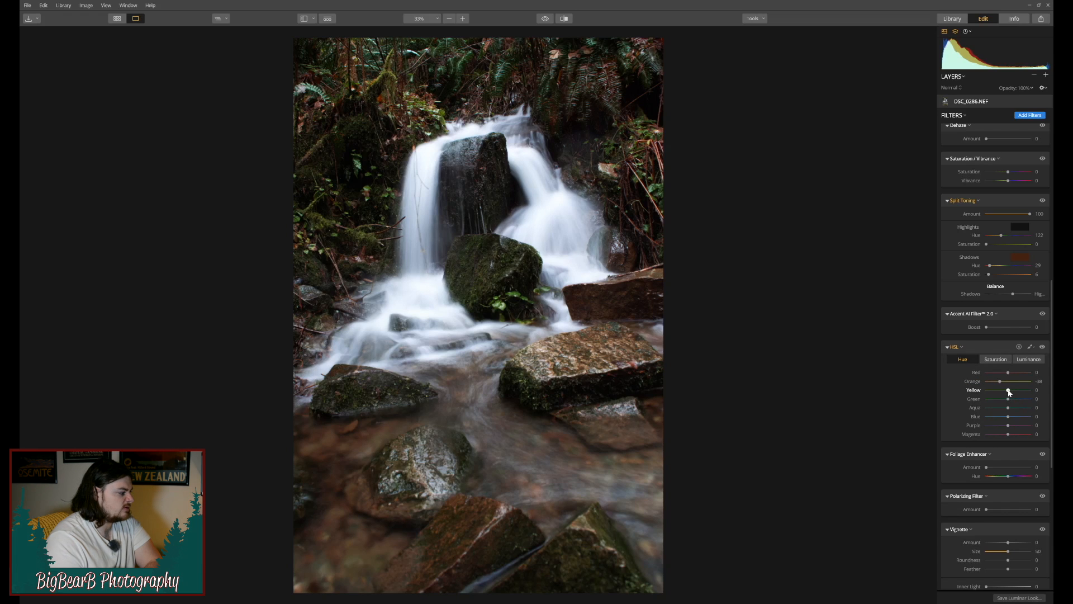
drag(1009, 391, 1006, 413)
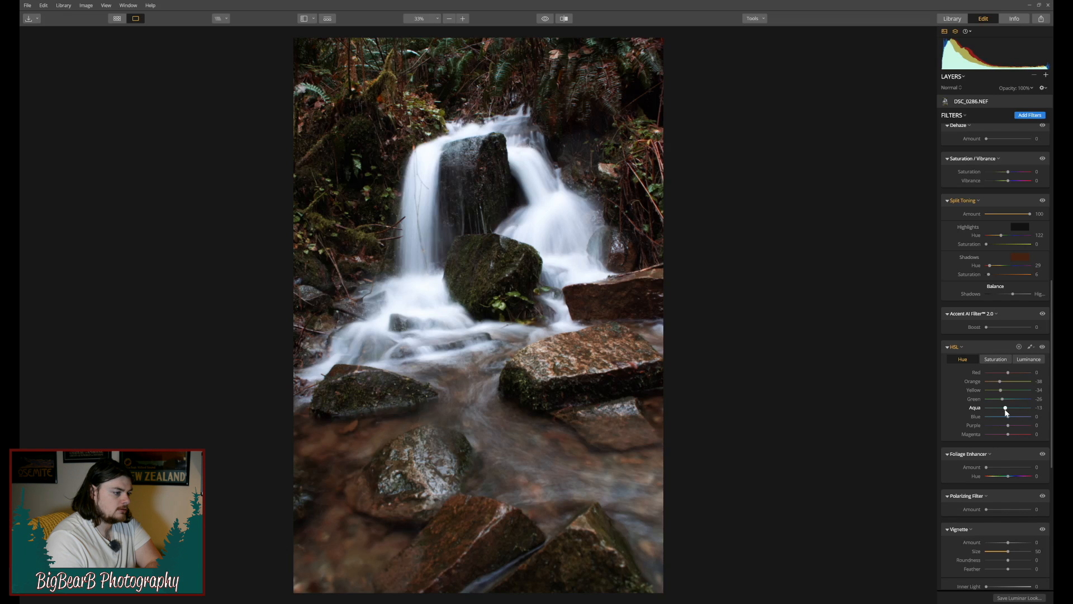
Step: Compare the waterfall photo with the HSL filter switched off and on, leaving the filter enabled
click(1043, 347)
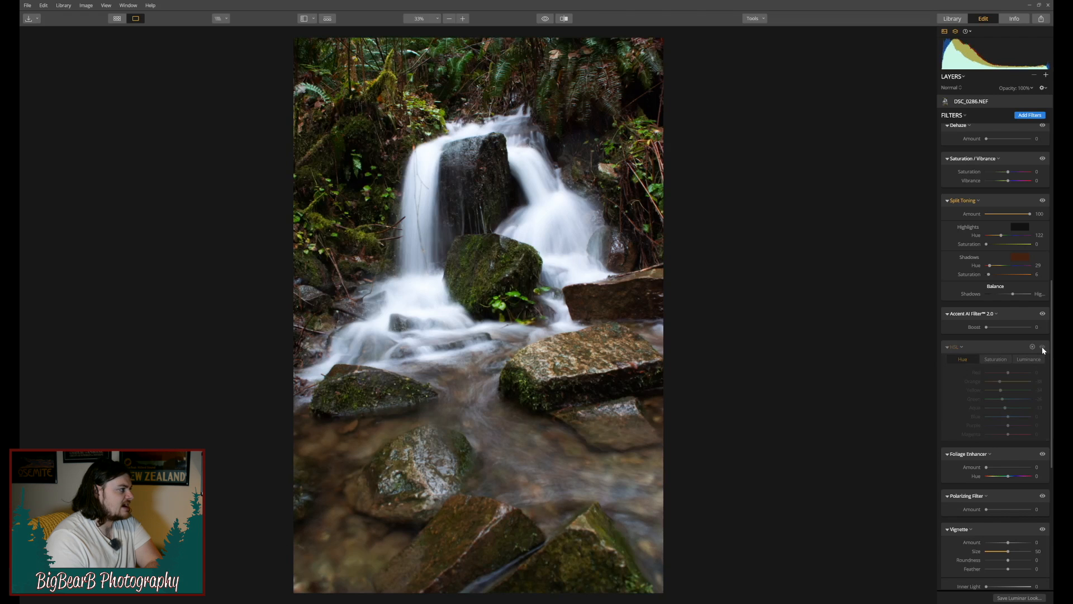
click(1042, 347)
click(1042, 347)
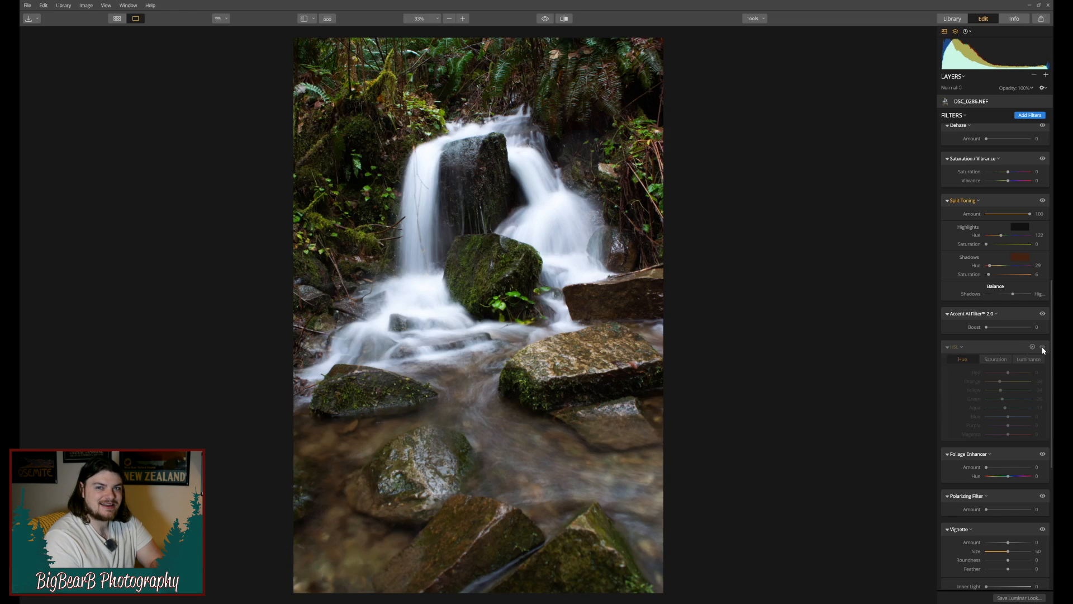
click(1042, 347)
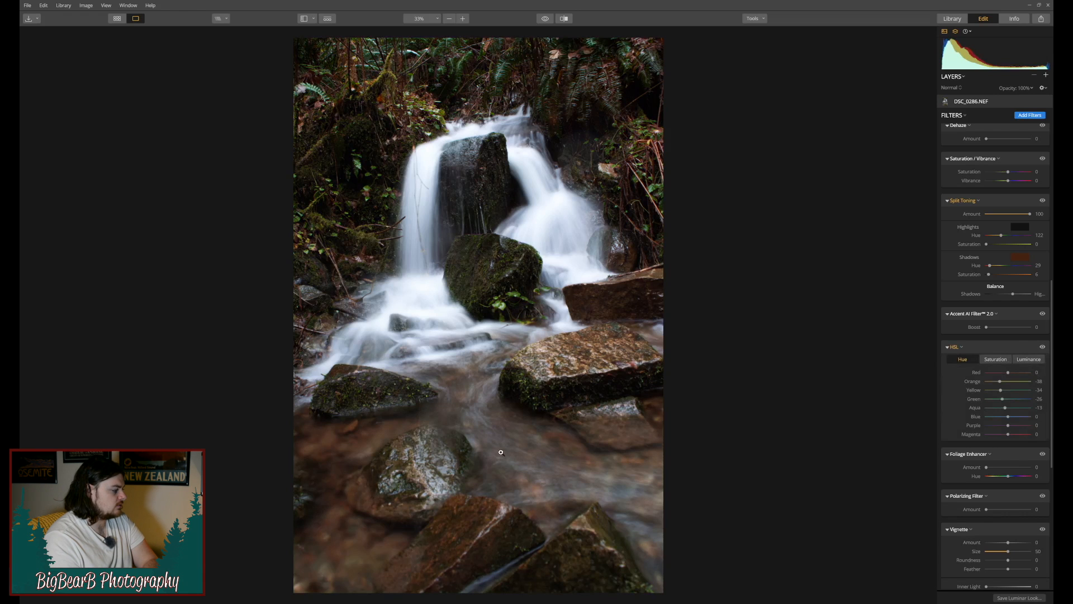
Step: Darken the photo's edges with a Vignette amount of -40 and set its Inner Light to 4
scroll(995, 450, down, 2)
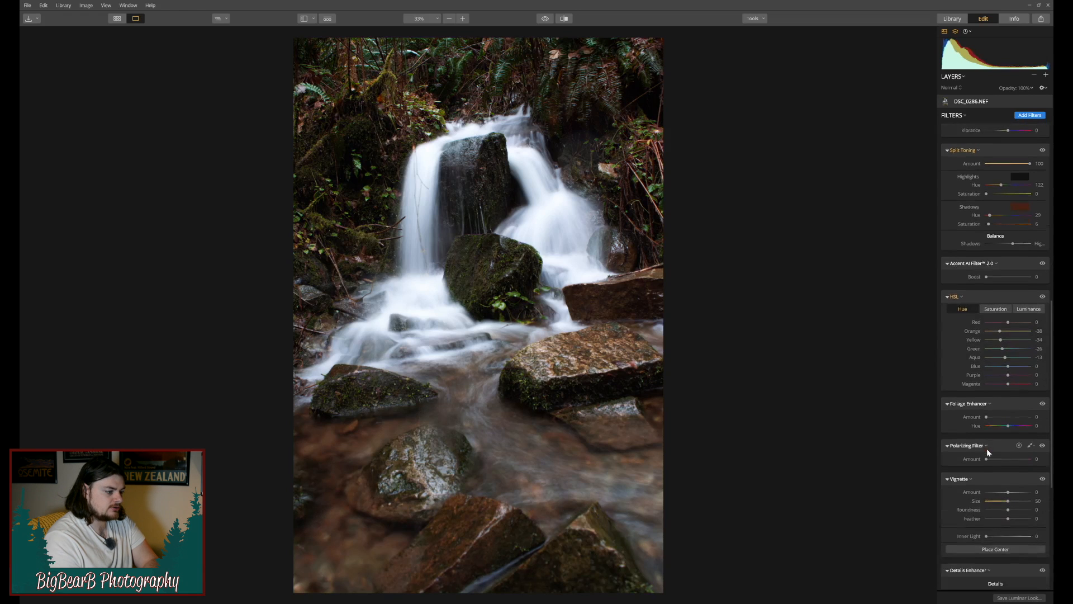
mouse_move(987, 434)
mouse_down()
mouse_move(1024, 440)
mouse_move(966, 436)
mouse_move(1025, 433)
mouse_move(987, 439)
mouse_up()
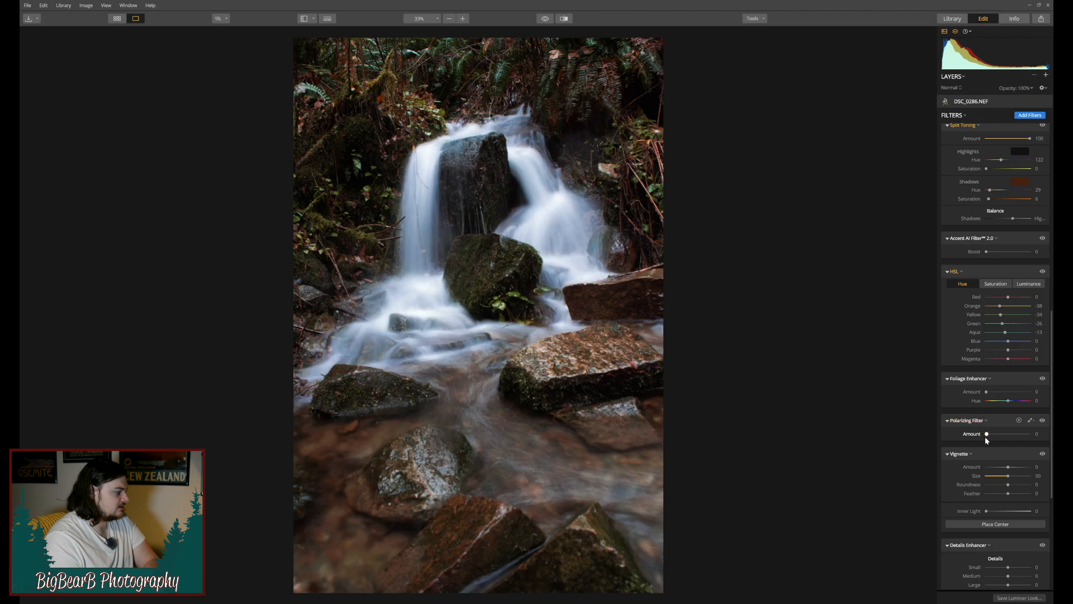
scroll(975, 453, down, 1)
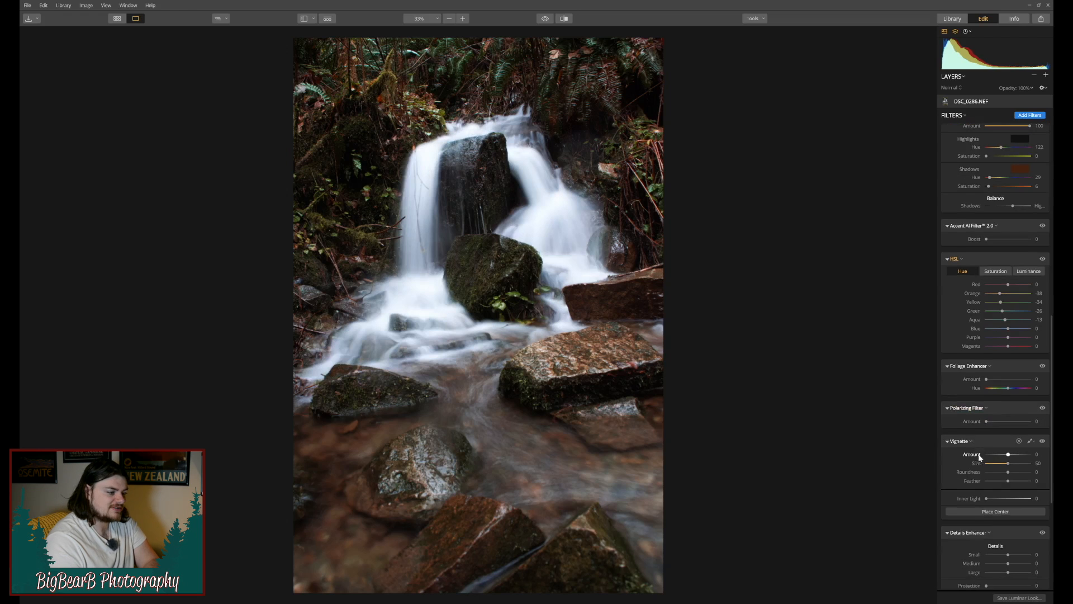
drag(1010, 455, 1002, 457)
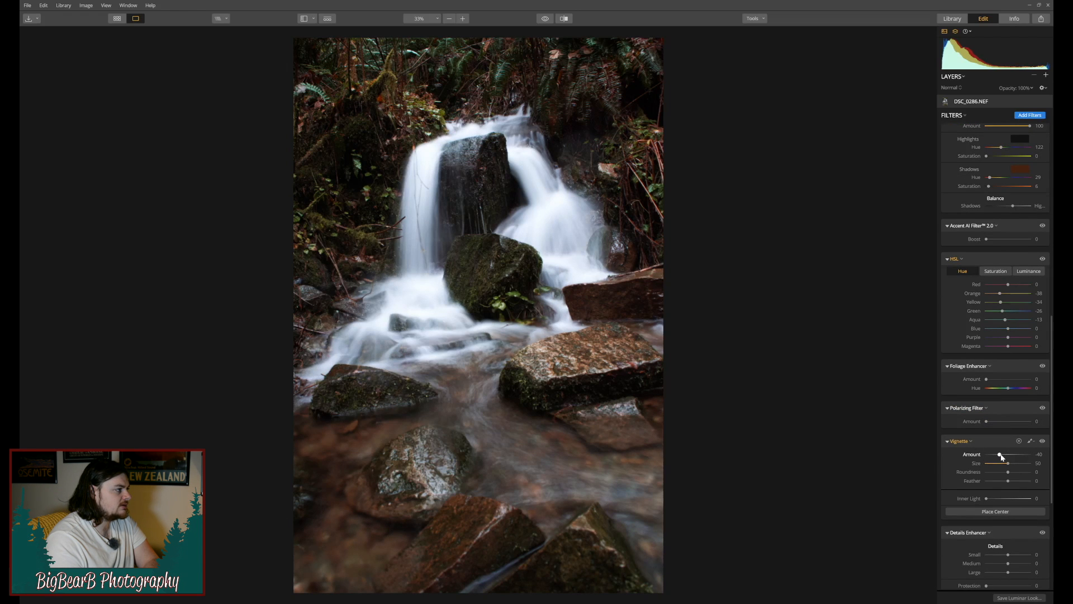
drag(986, 498, 988, 498)
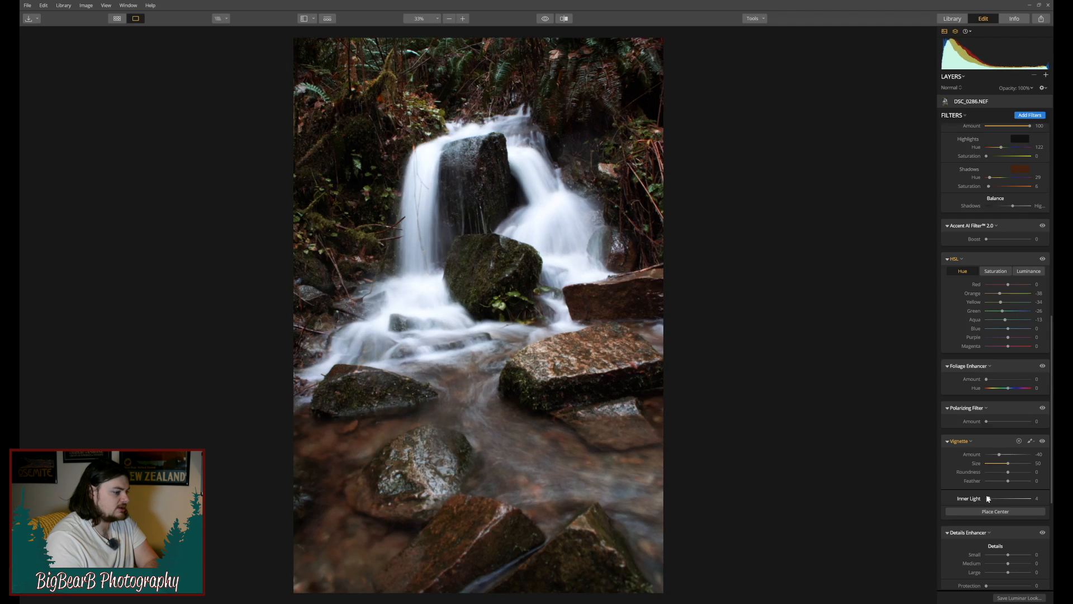
Step: Set the Structure amount to 12 and the Sharpening amount to 9
scroll(988, 500, down, 6)
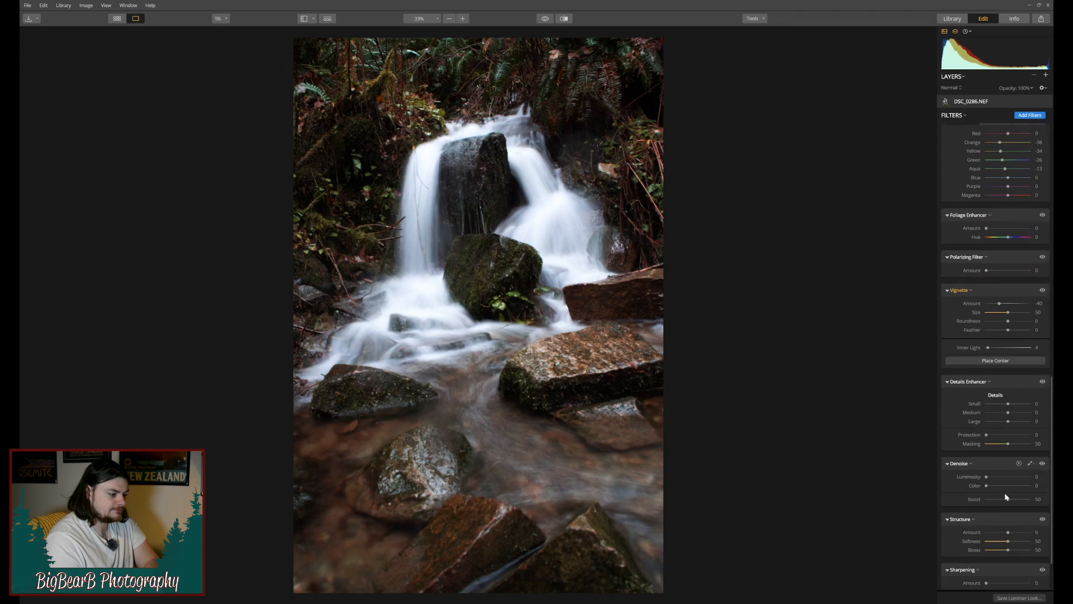
scroll(988, 506, down, 2)
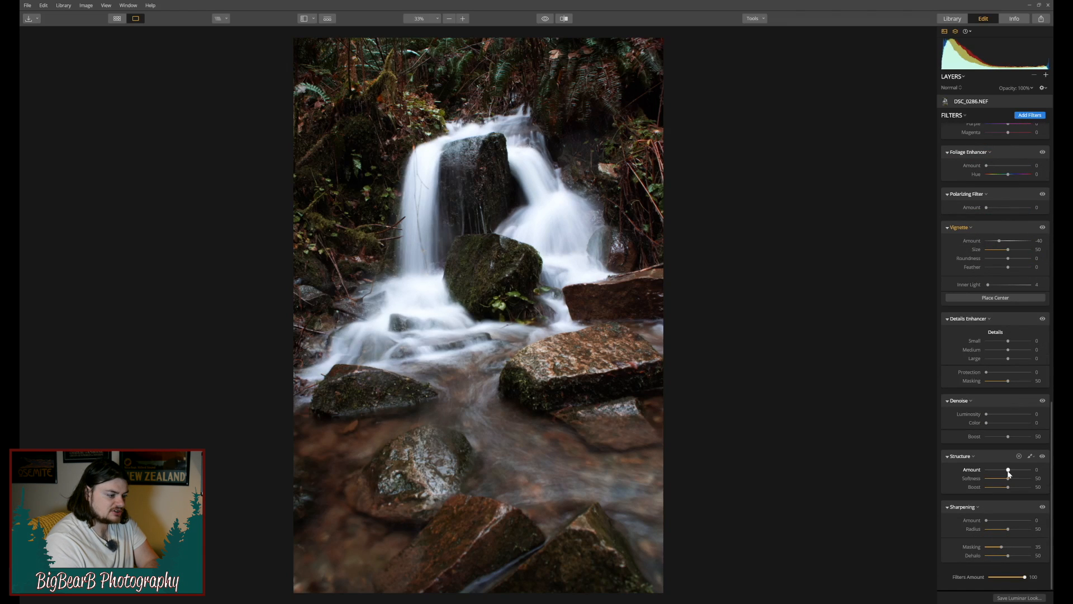
drag(1009, 470, 1011, 472)
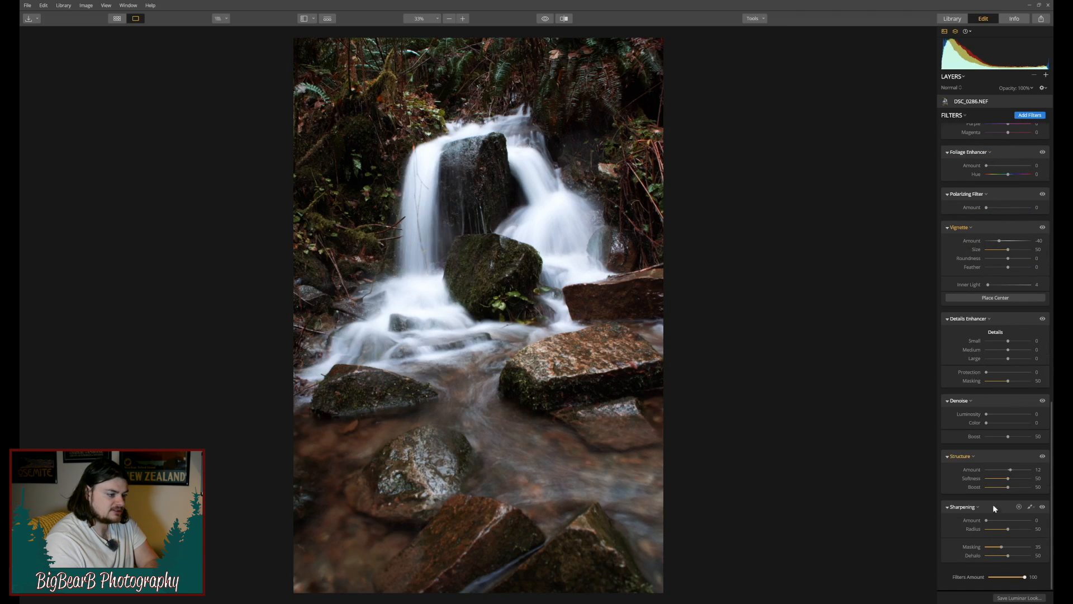
drag(987, 521, 991, 521)
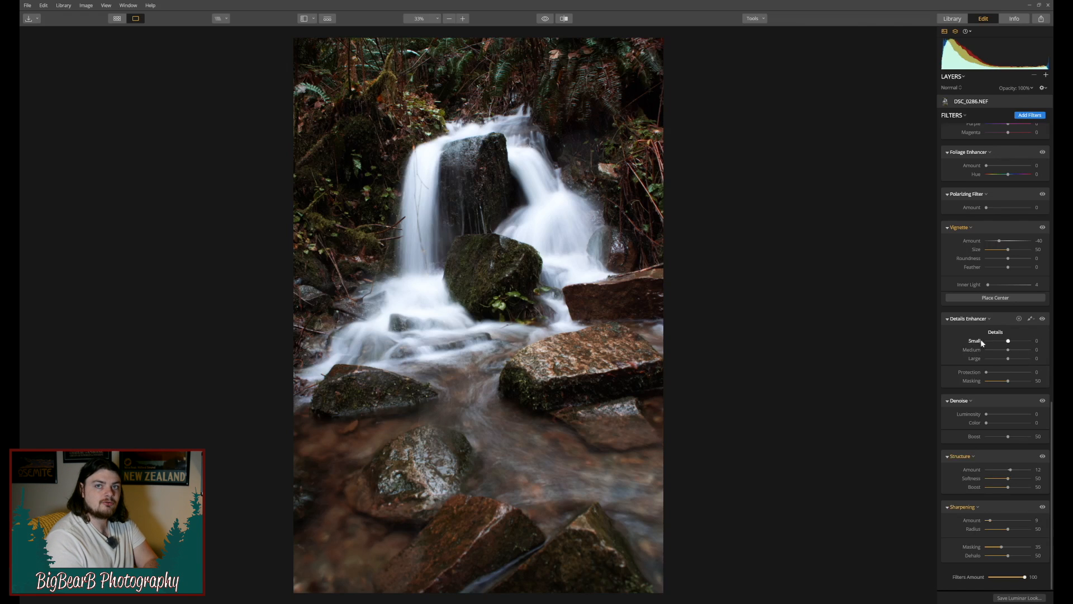
Step: Compare the edited waterfall photo with the original several times, and display the photo's capture information
click(545, 19)
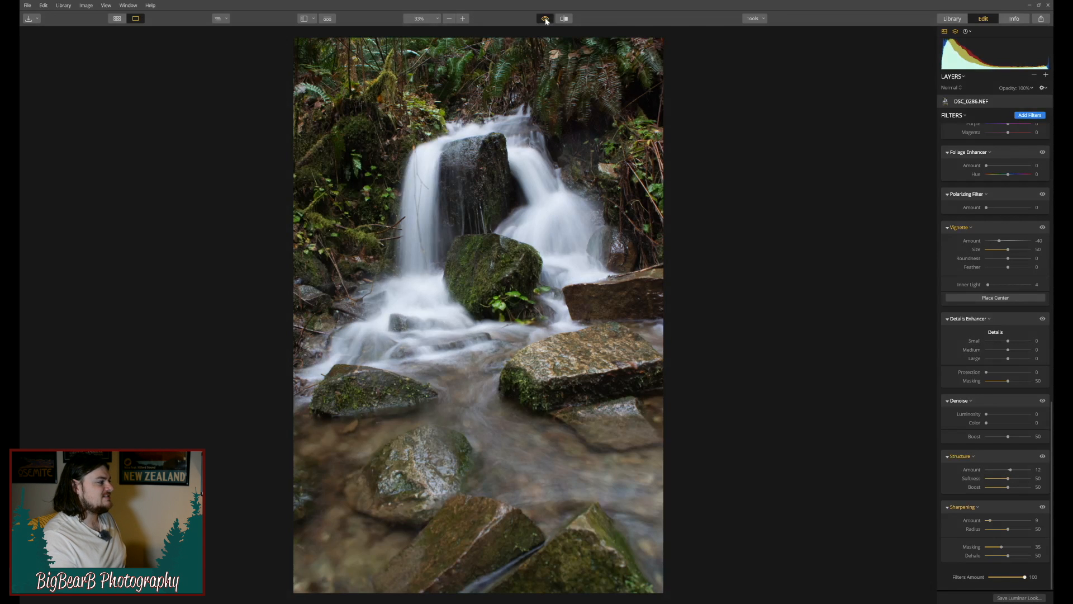
click(546, 20)
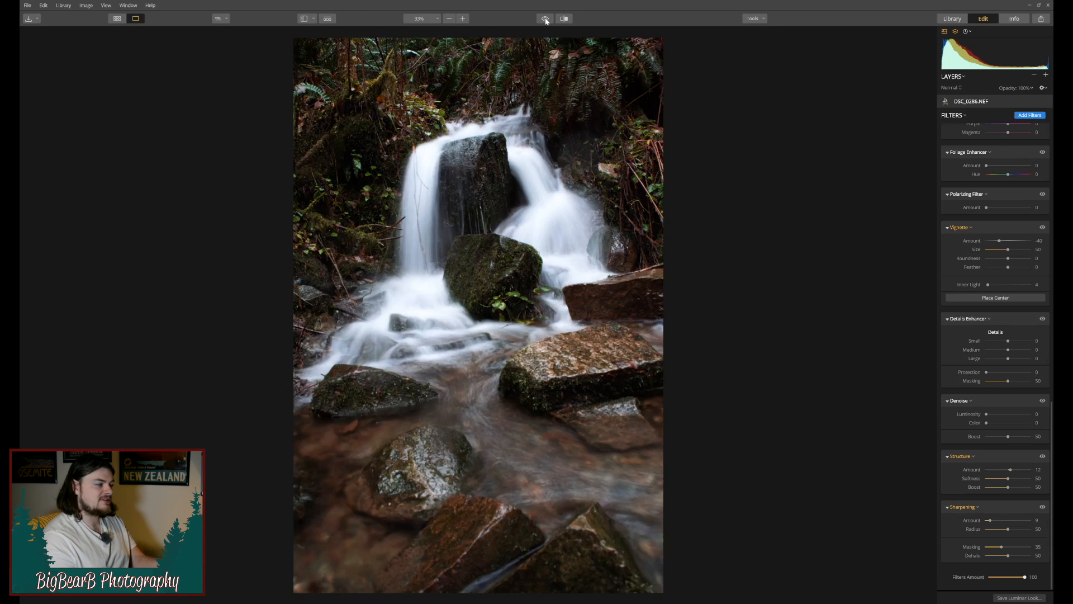
click(546, 21)
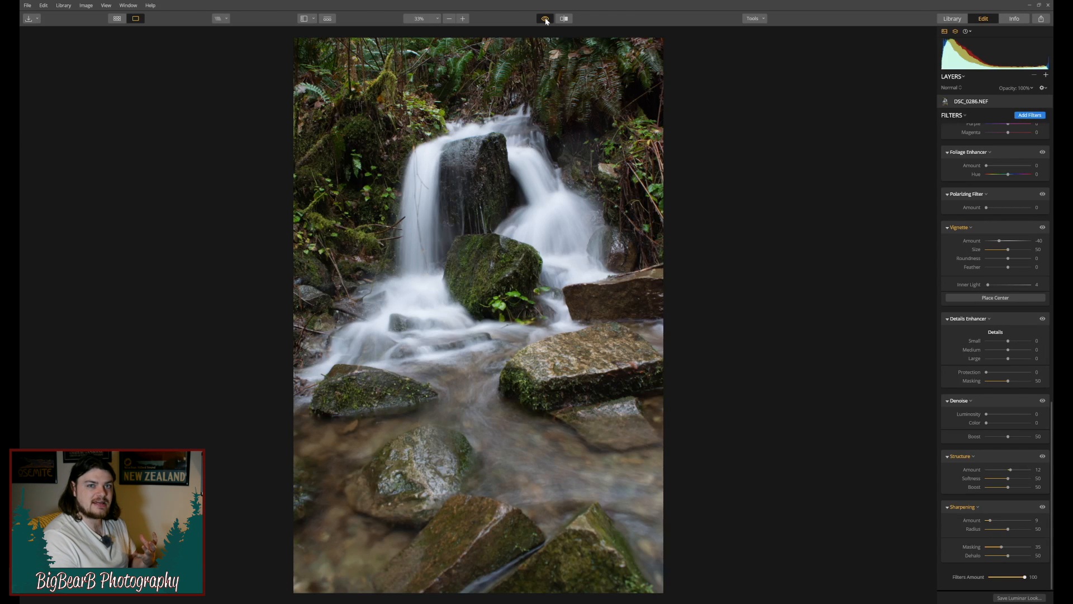
click(546, 20)
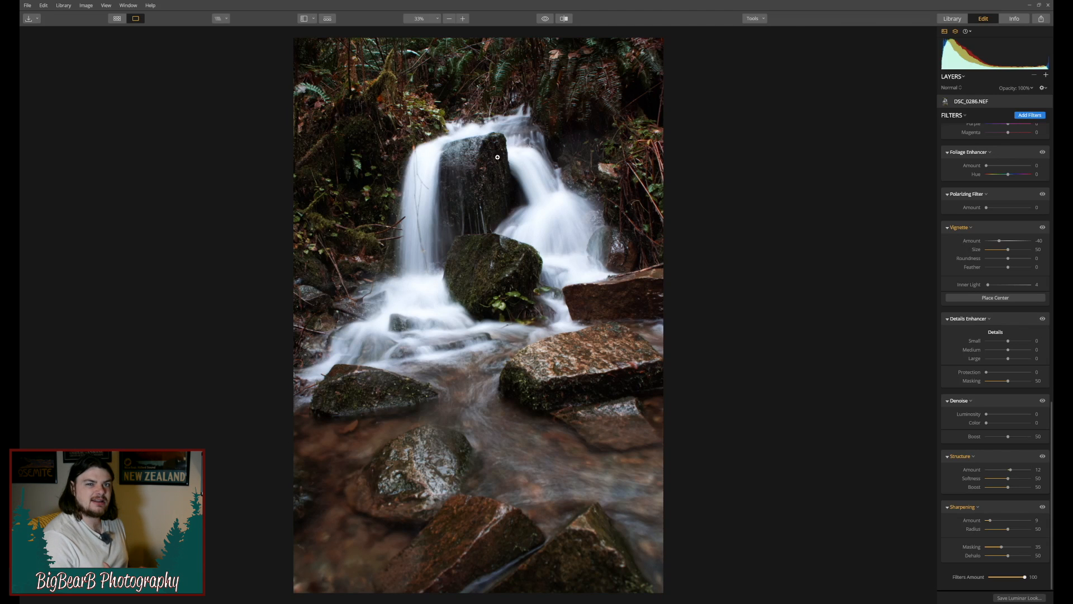
click(546, 19)
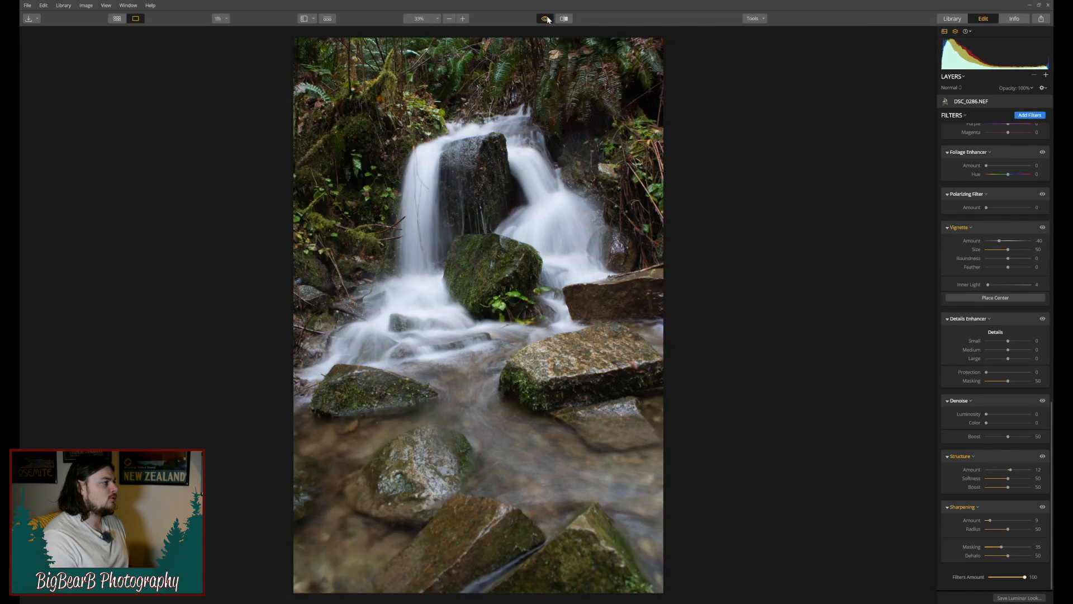
click(547, 20)
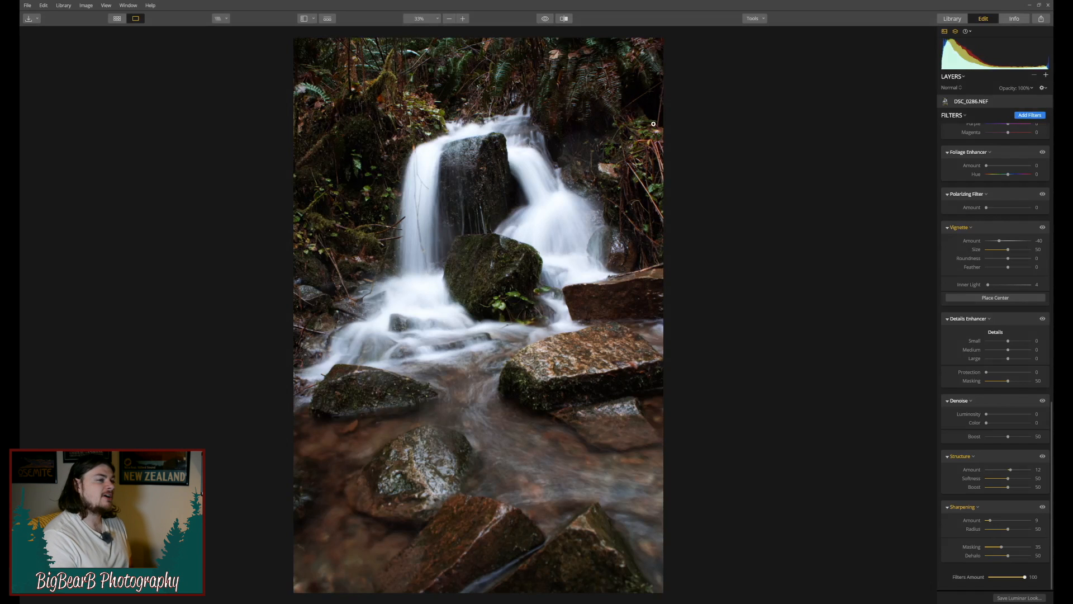
click(1013, 21)
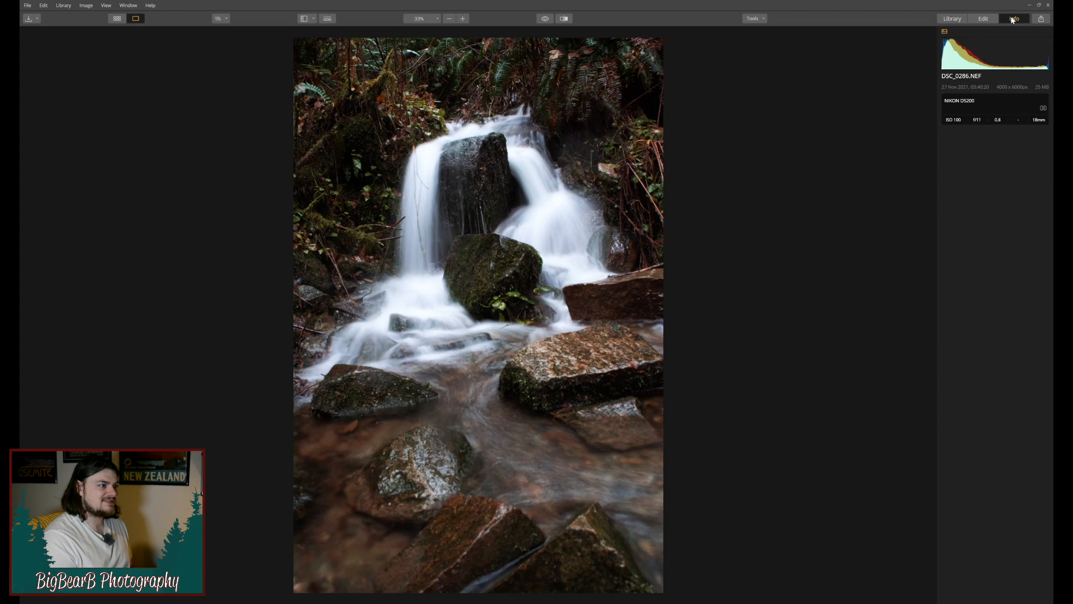